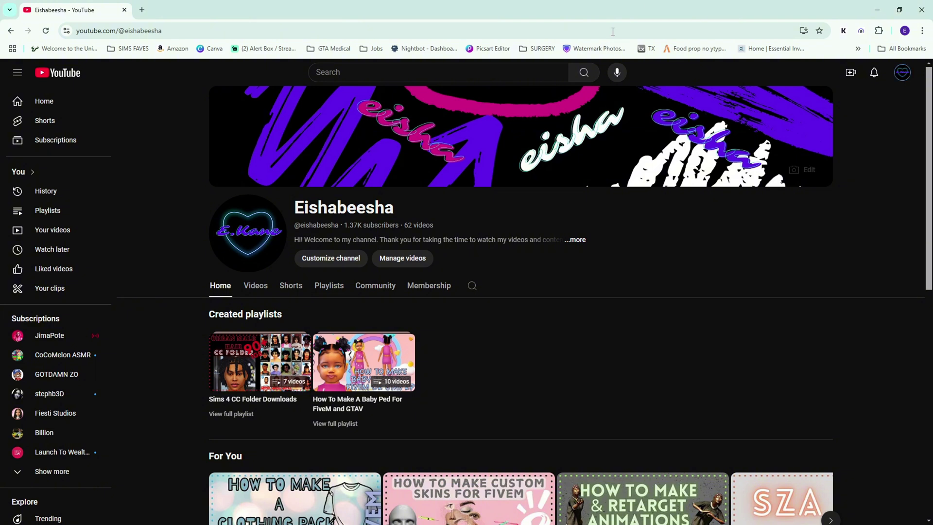
Minimise the YouTube browser window to reveal the desktop with the Sims4Studio shortcut.
{"action": "left_click", "coordinate": [875, 9]}
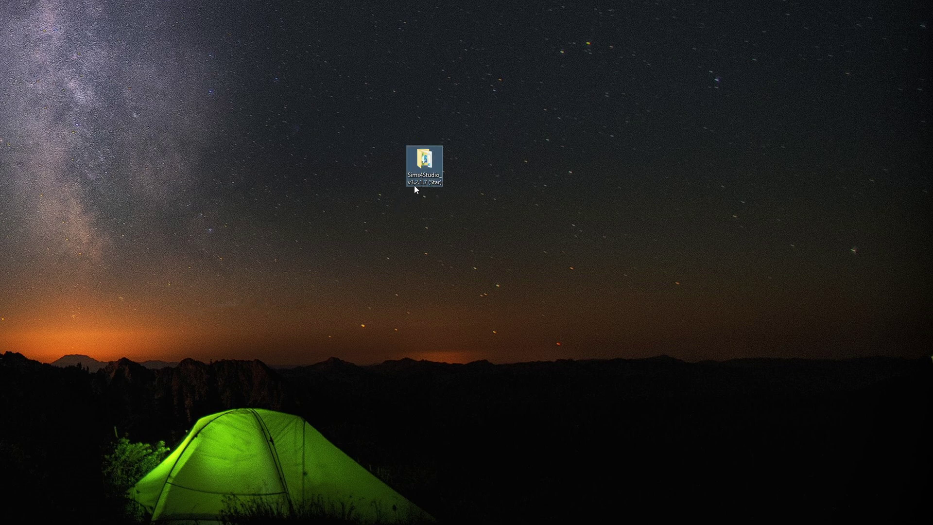
Open the Sims4Studio_v3.2.1.7 (Star) folder and launch the S4Studio application.
{"action": "mouse_move", "coordinate": [423, 177]}
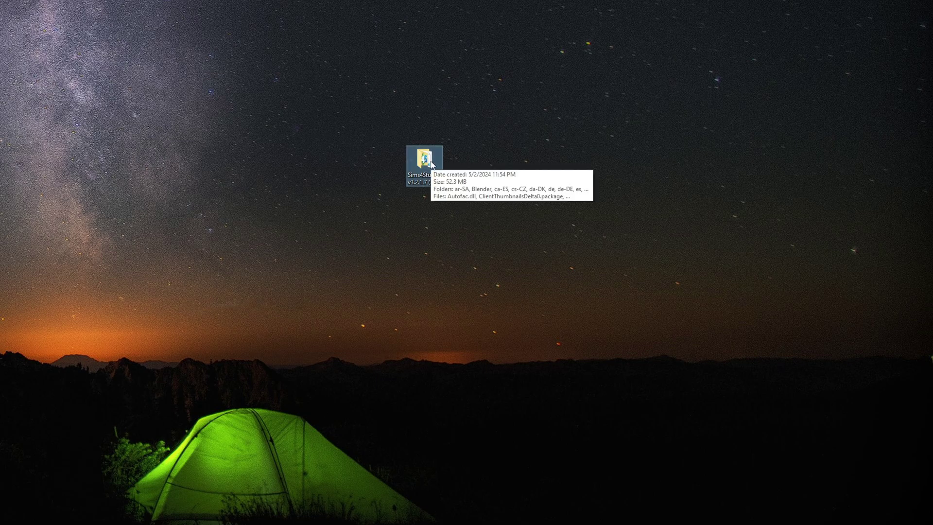
{"action": "double_click", "coordinate": [431, 164]}
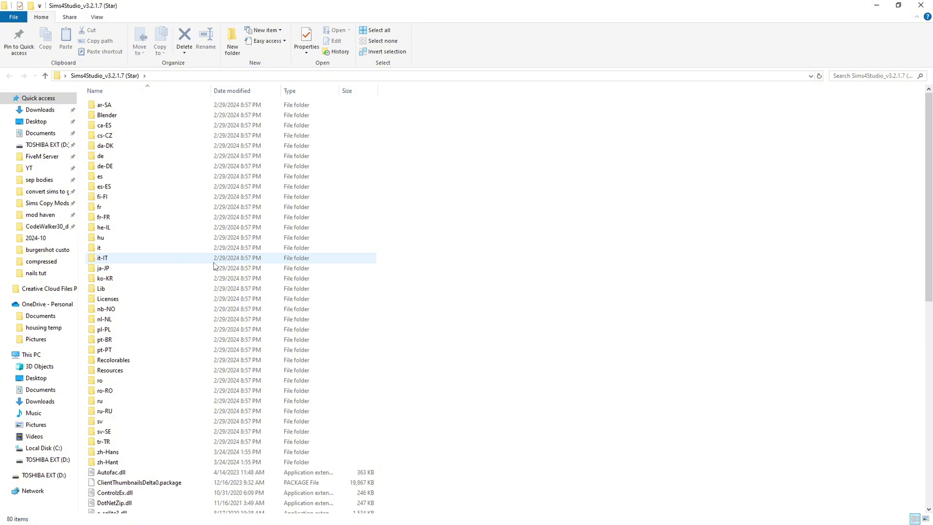
{"action": "scroll", "coordinate": [214, 266], "scroll_direction": "down", "scroll_amount": 13}
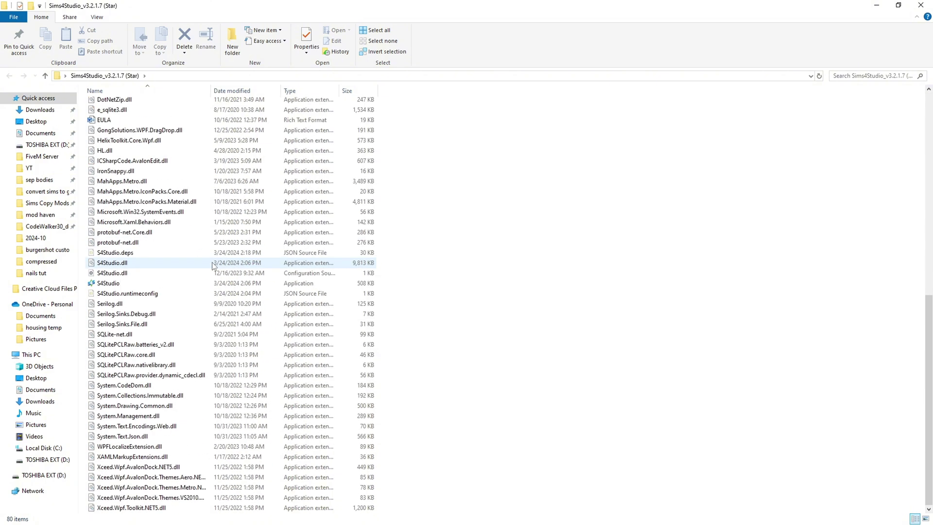
{"action": "double_click", "coordinate": [122, 286]}
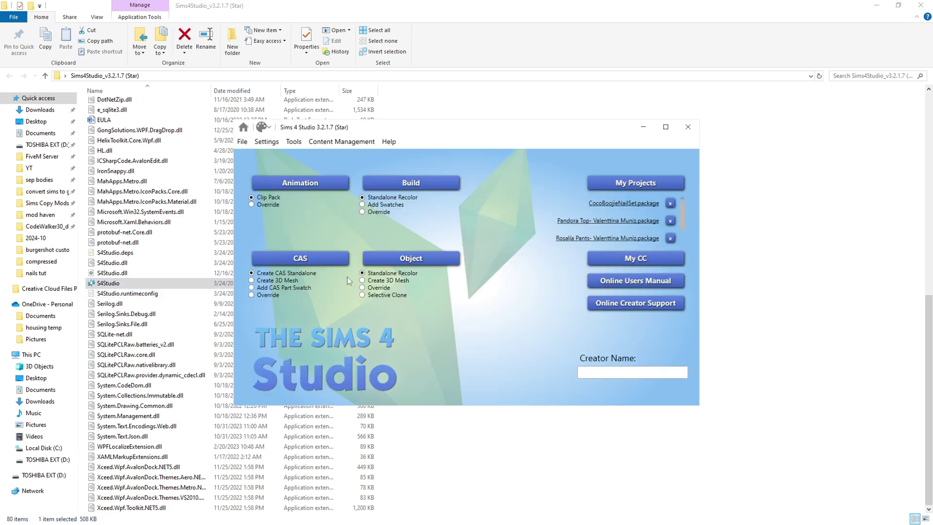
Open CocoBoojieNailSet.package from the nails tut folder through My Projects.
{"action": "left_click", "coordinate": [632, 183]}
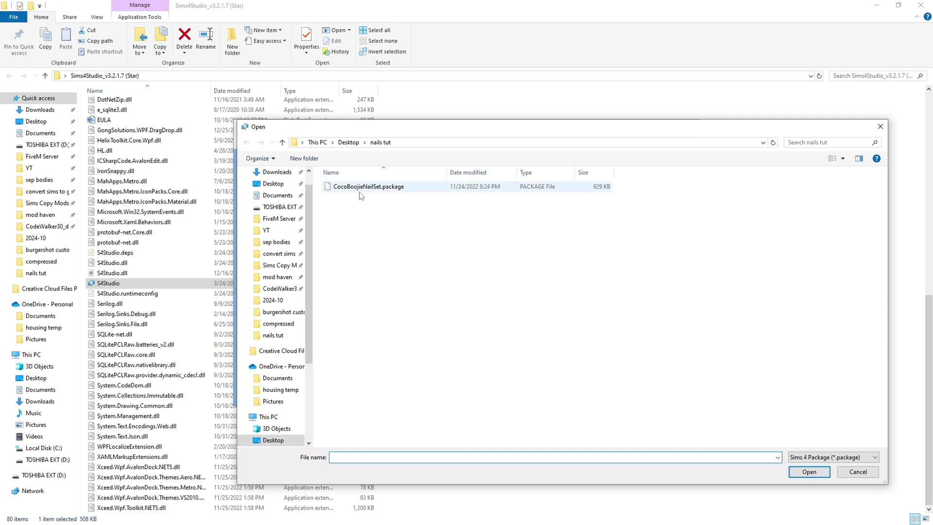
{"action": "left_click", "coordinate": [431, 191]}
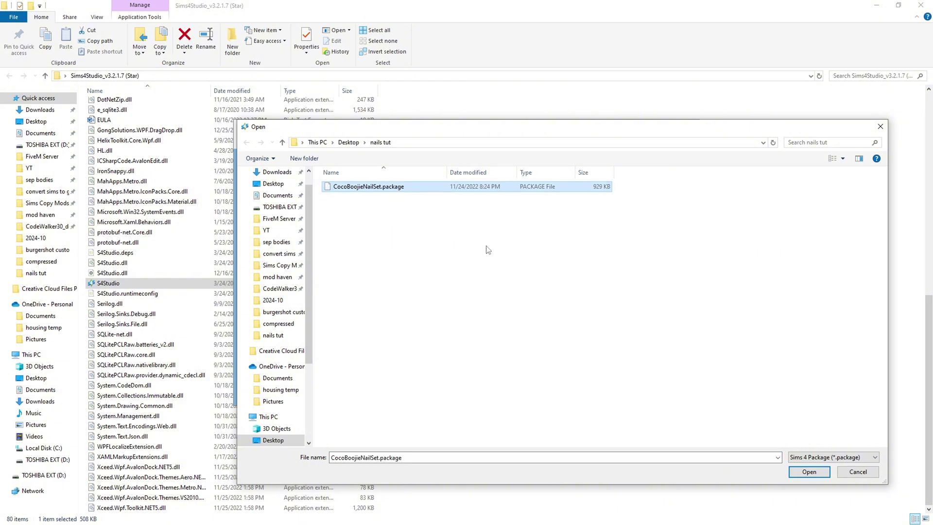
{"action": "left_click", "coordinate": [817, 477]}
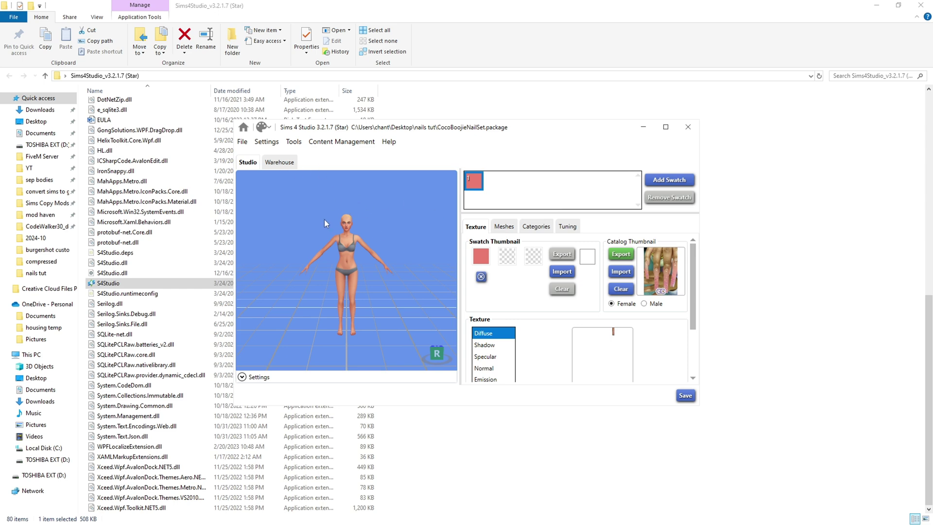
Check the Warehouse resource list, then zoom and orbit the Studio preview onto the long pink nails.
{"action": "left_click", "coordinate": [279, 162]}
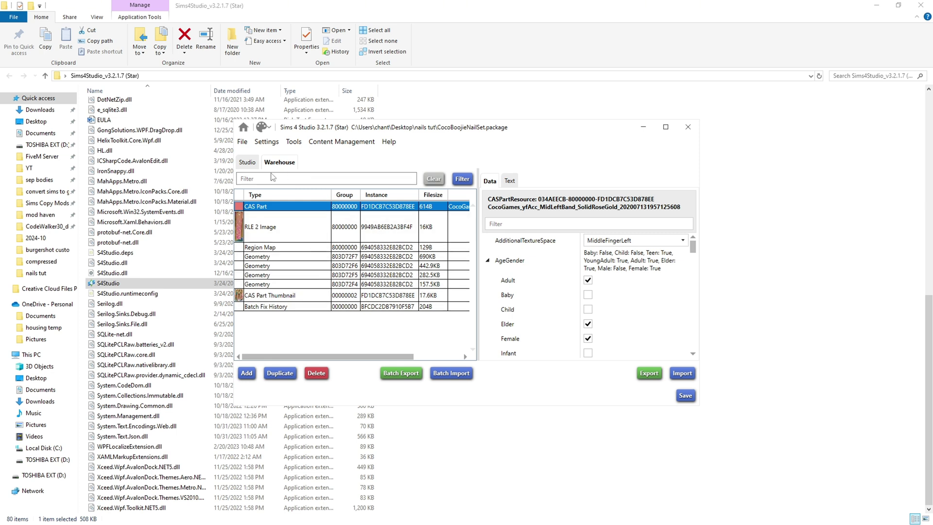
{"action": "left_click", "coordinate": [253, 164]}
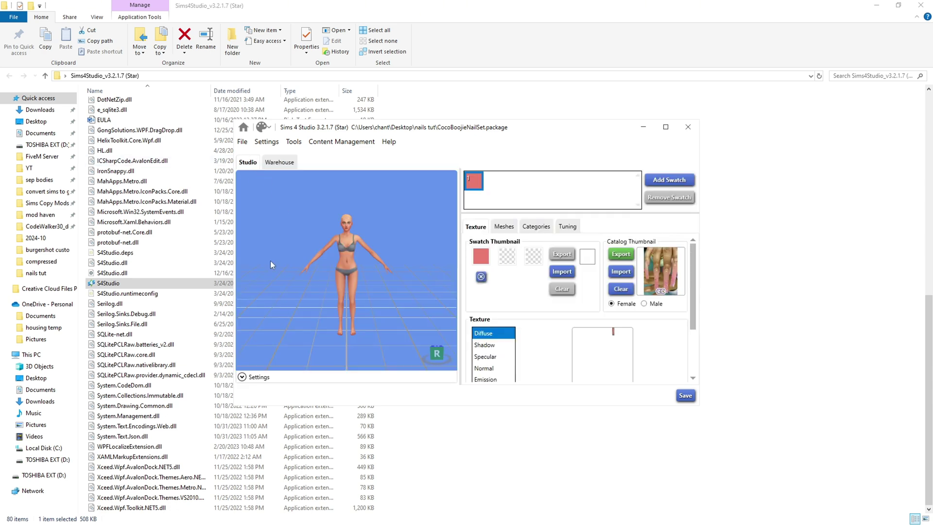
{"action": "scroll", "coordinate": [288, 279], "scroll_direction": "up", "scroll_amount": 10}
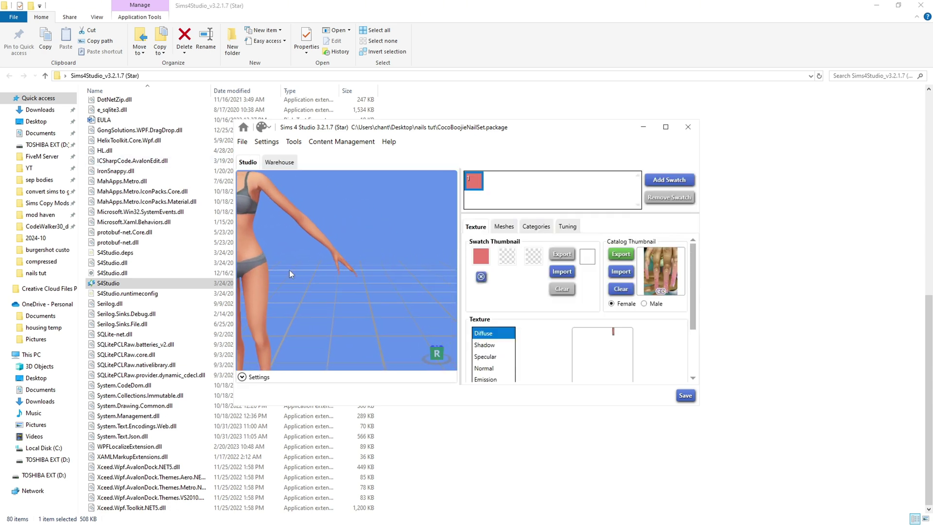
{"action": "scroll", "coordinate": [370, 283], "scroll_direction": "up", "scroll_amount": 10}
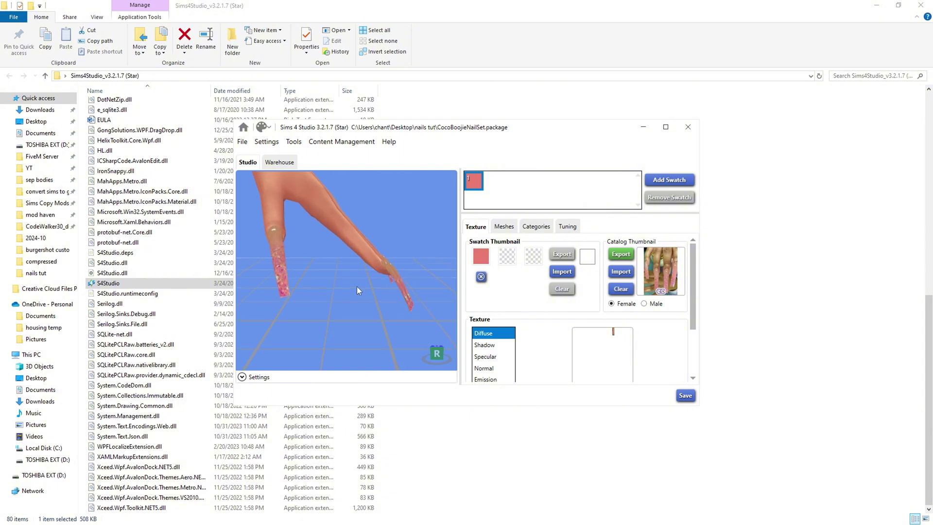
{"action": "scroll", "coordinate": [356, 286], "scroll_direction": "up", "scroll_amount": 8}
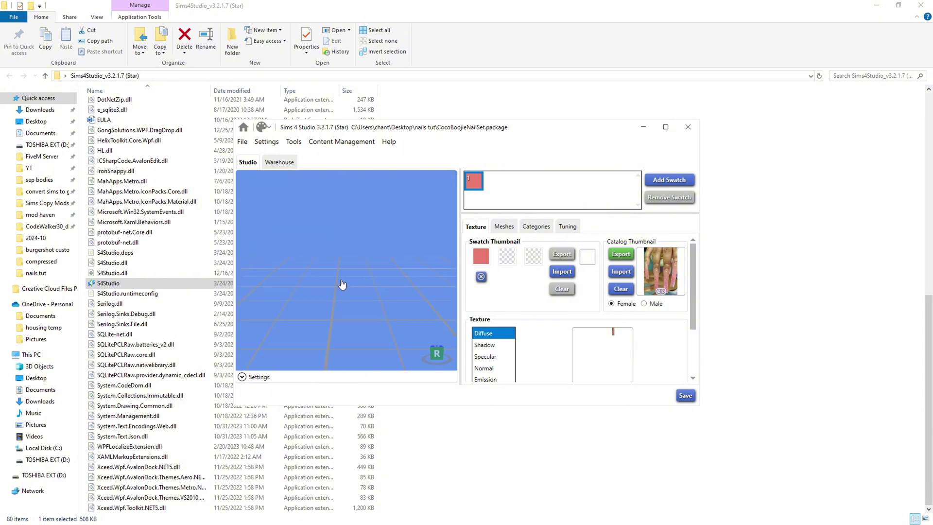
{"action": "scroll", "coordinate": [388, 279], "scroll_direction": "down", "scroll_amount": 5}
{"action": "right_click_drag", "start_coordinate": [387, 279], "coordinate": [391, 308]}
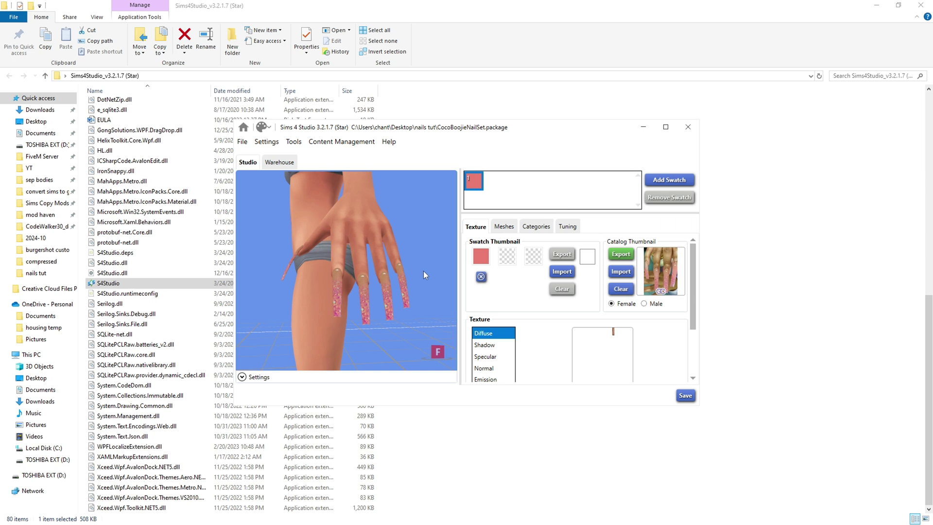
Export the LOD 0 nail mesh as a .blend file into nails tut, then return to the Texture tab.
{"action": "left_click", "coordinate": [505, 228]}
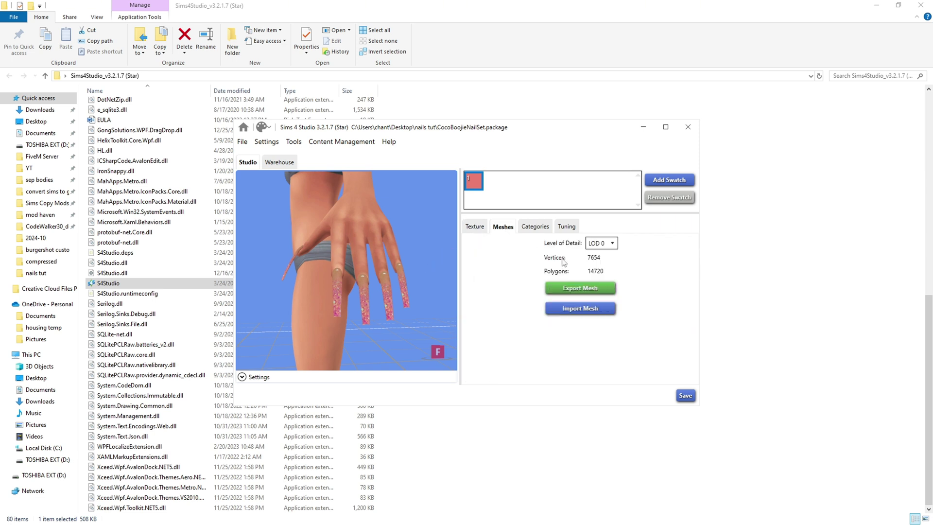
{"action": "left_click", "coordinate": [612, 243]}
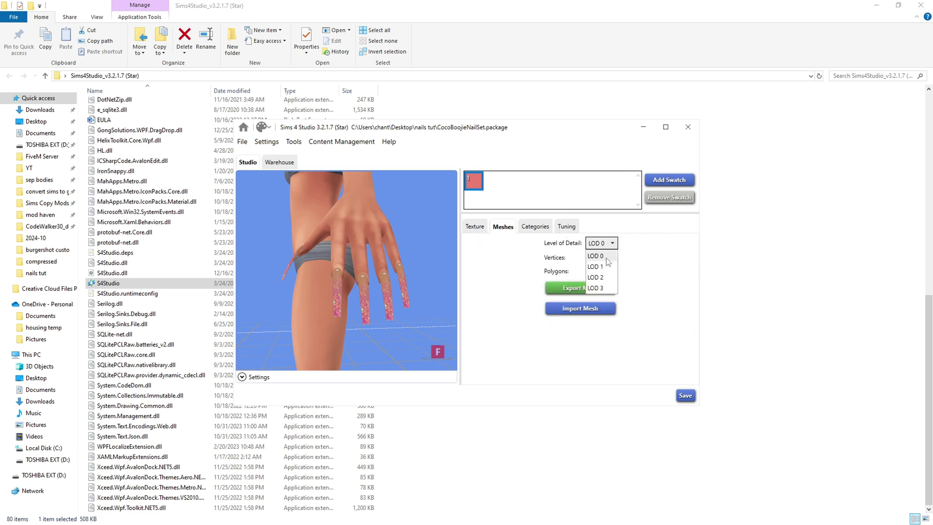
{"action": "left_click", "coordinate": [603, 256]}
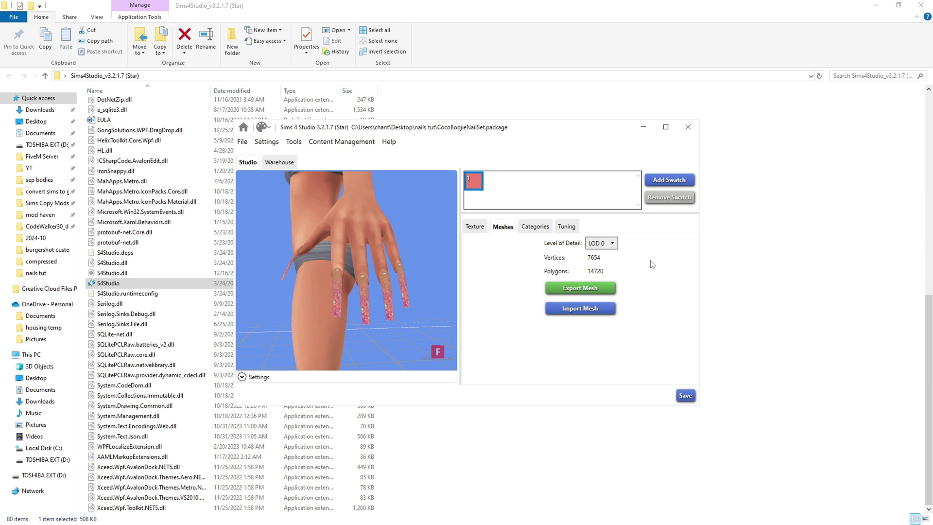
{"action": "left_click", "coordinate": [591, 289]}
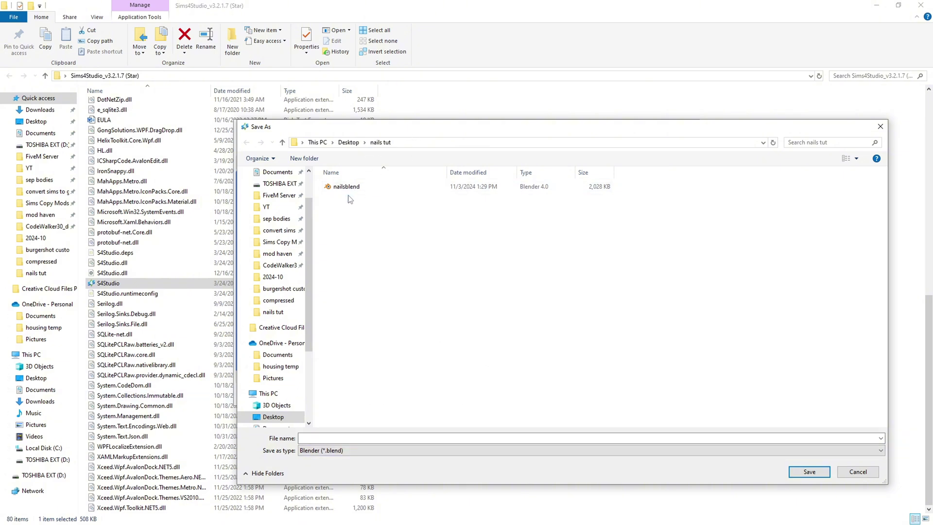
{"action": "left_click", "coordinate": [858, 472]}
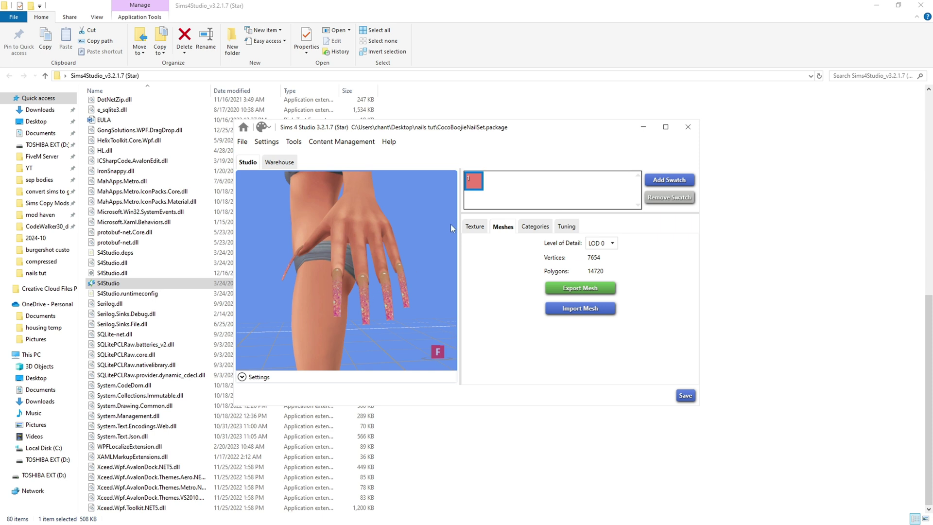
{"action": "left_click", "coordinate": [473, 227]}
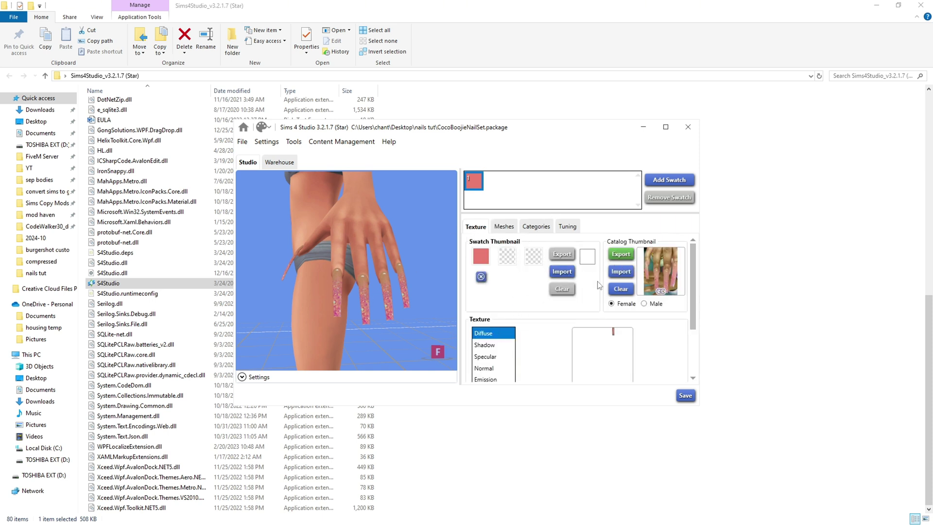
{"action": "scroll", "coordinate": [600, 274], "scroll_direction": "down", "scroll_amount": 3}
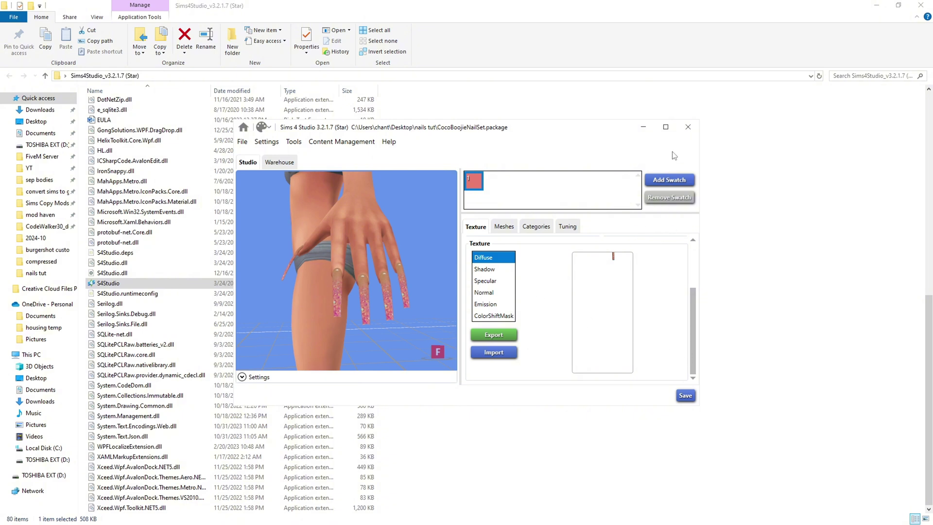
Close Sims 4 Studio and minimise the Sims4Studio folder window with Win+D.
{"action": "left_click", "coordinate": [690, 128]}
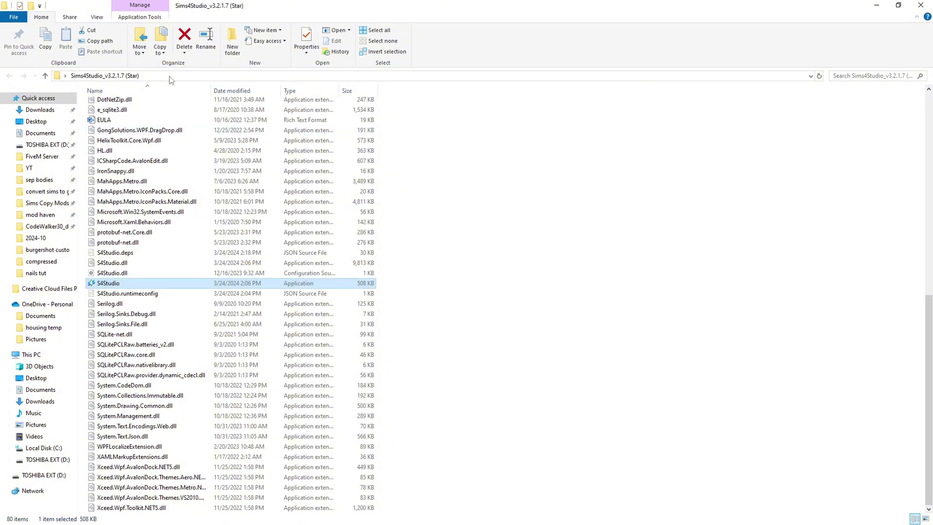
{"action": "key", "text": "super+d"}
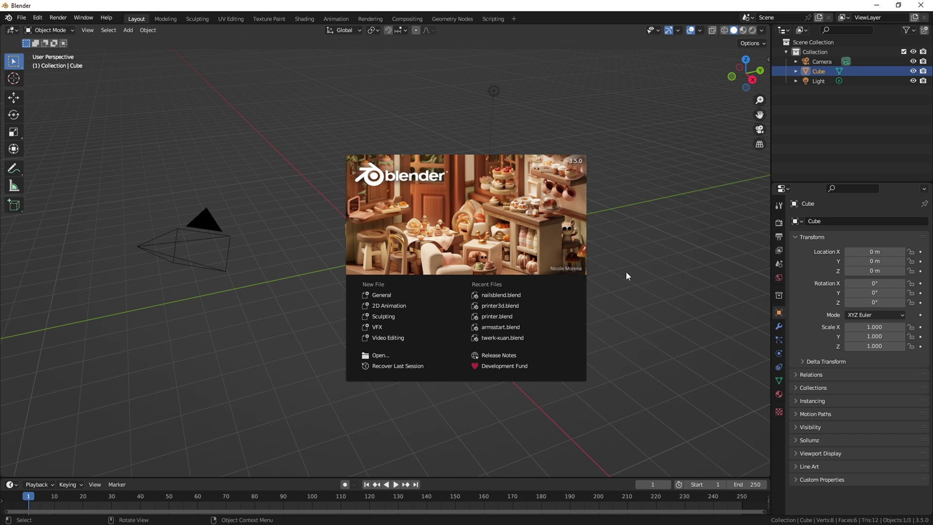
Dismiss the Blender splash screen and delete the default camera, cube and light.
{"action": "left_click", "coordinate": [651, 289]}
{"action": "left_click_drag", "start_coordinate": [648, 355], "coordinate": [113, 81]}
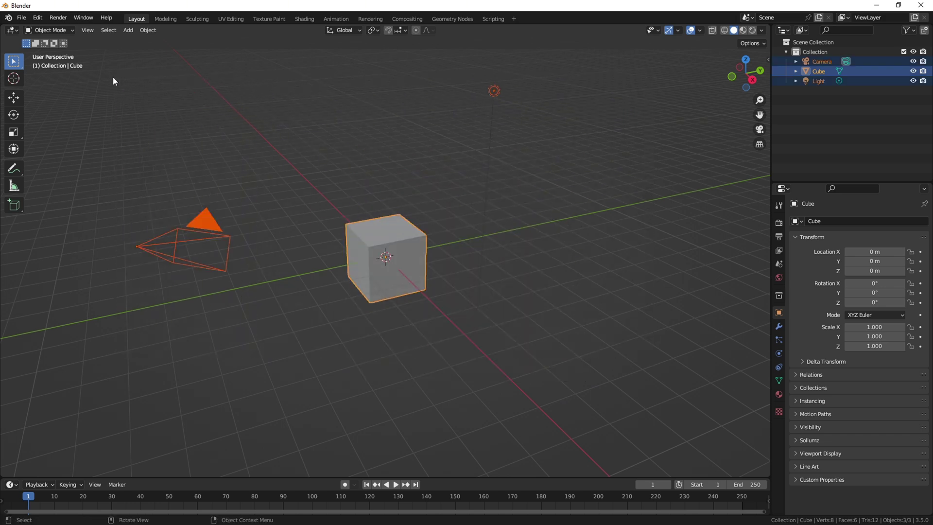
{"action": "key", "text": "Delete"}
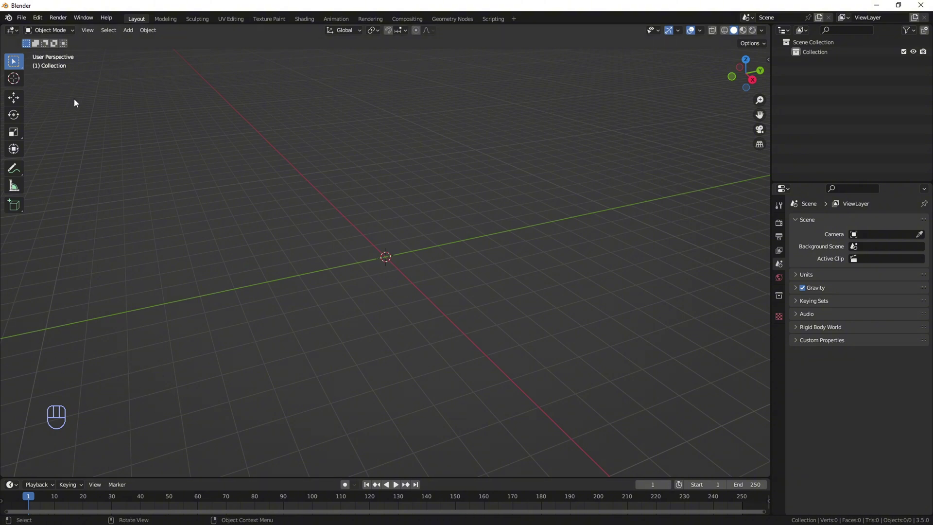
Open nailsblend.blend from nails tut without saving the untitled scene, then orbit to a side view.
{"action": "left_click", "coordinate": [21, 20]}
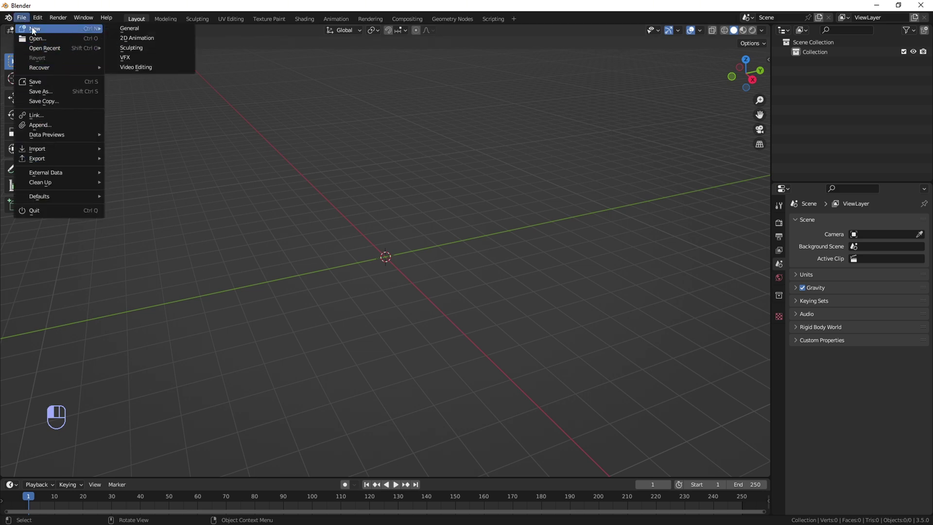
{"action": "left_click", "coordinate": [34, 30]}
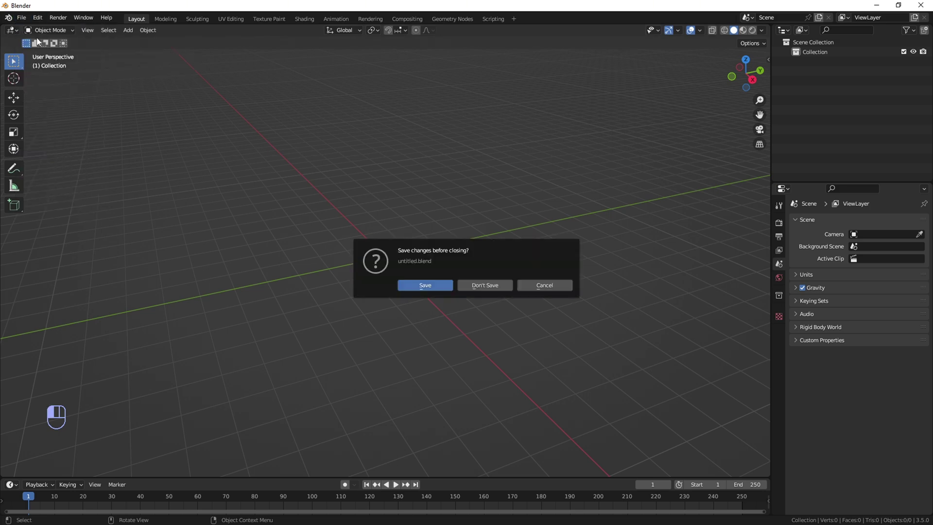
{"action": "left_click", "coordinate": [484, 286]}
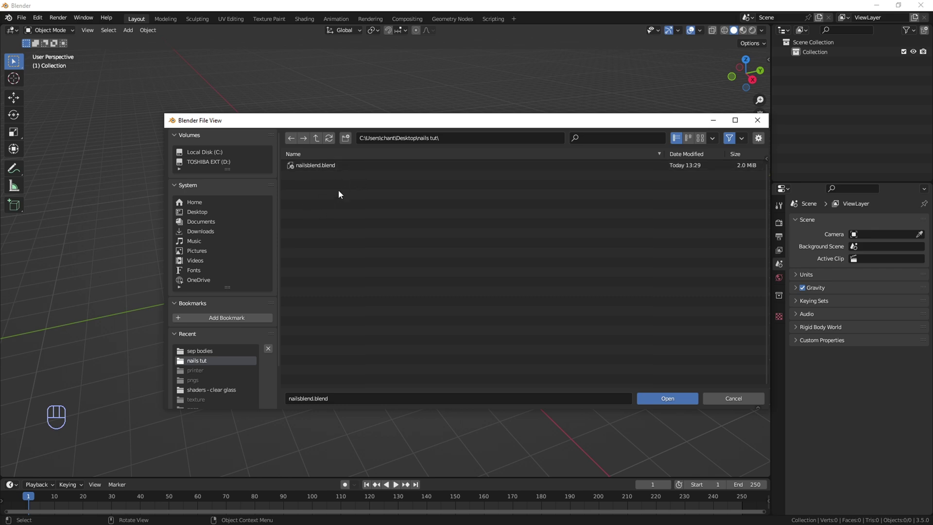
{"action": "left_click", "coordinate": [335, 166]}
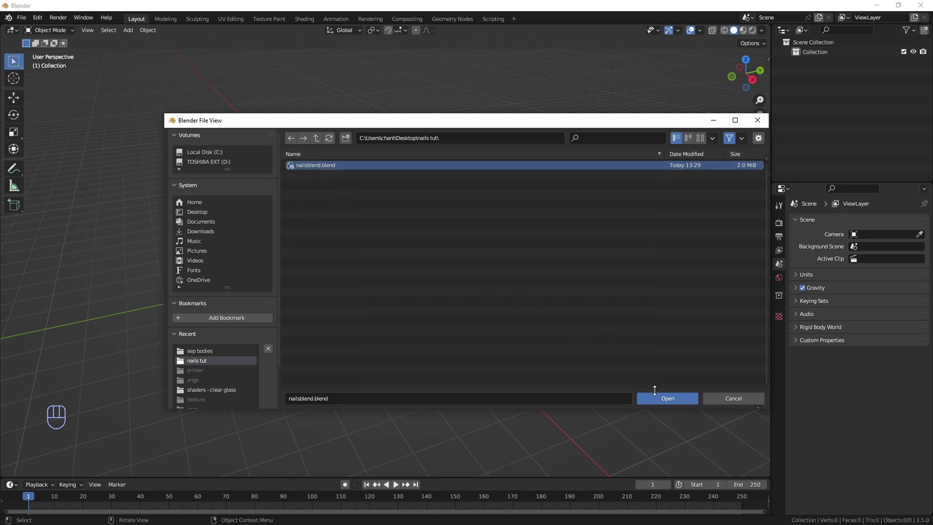
{"action": "left_click", "coordinate": [654, 398]}
{"action": "middle_click_drag", "start_coordinate": [505, 307], "coordinate": [412, 287]}
Zoom in, select the s4studio_mesh_1 nails object, and show the File > Export formats.
{"action": "scroll", "coordinate": [539, 337], "scroll_direction": "up", "scroll_amount": 3}
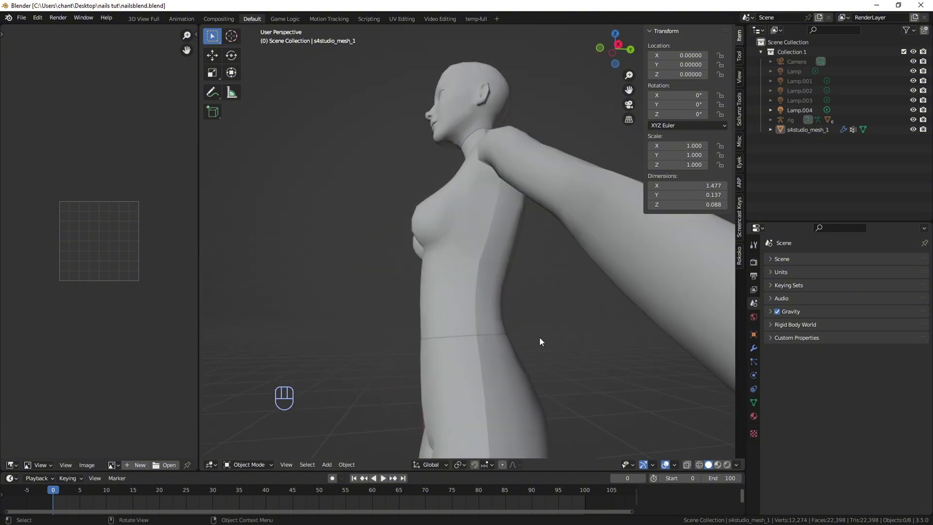
{"action": "middle_click_drag", "start_coordinate": [539, 337], "coordinate": [498, 336]}
{"action": "scroll", "coordinate": [498, 335], "scroll_direction": "down", "scroll_amount": 2}
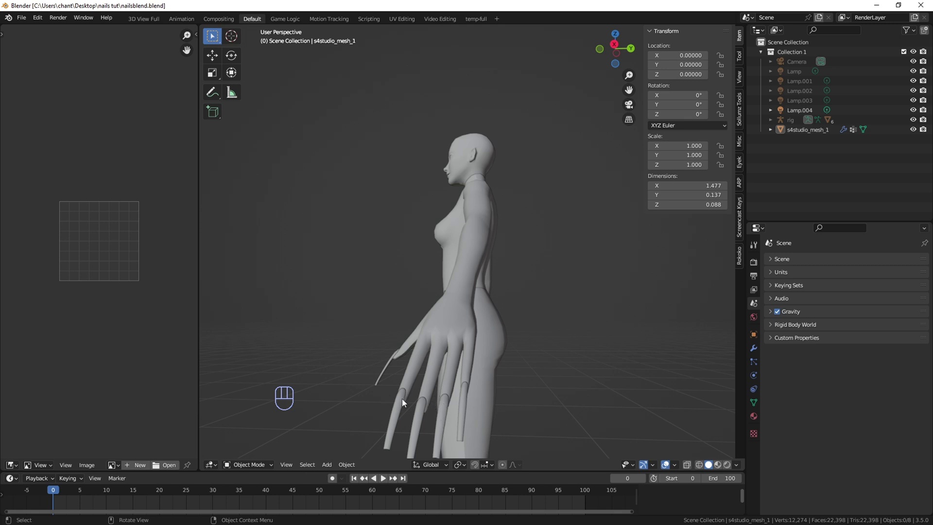
{"action": "left_click", "coordinate": [397, 414]}
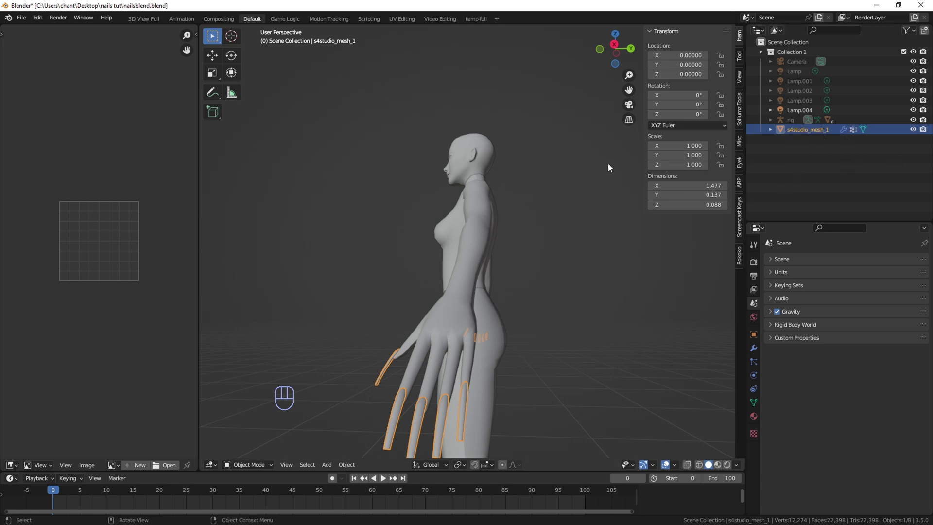
{"action": "left_click", "coordinate": [25, 17]}
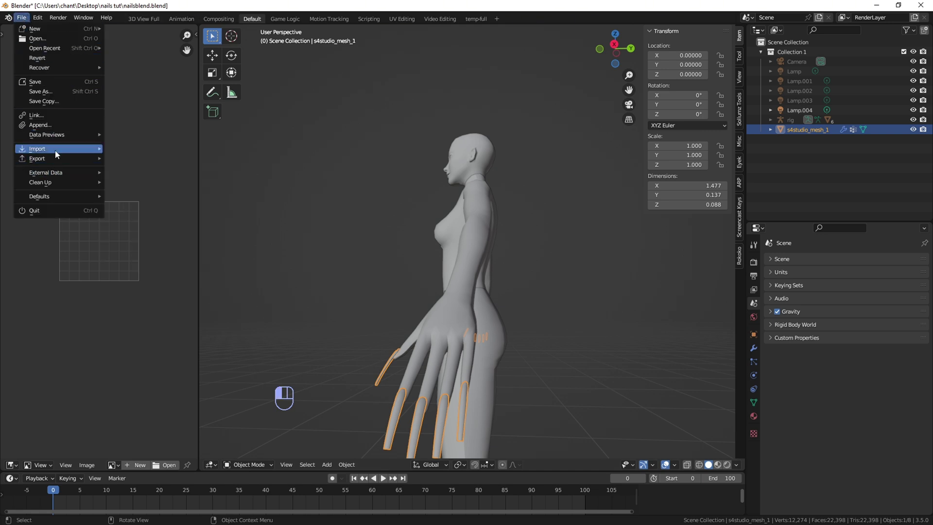
{"action": "mouse_move", "coordinate": [61, 166]}
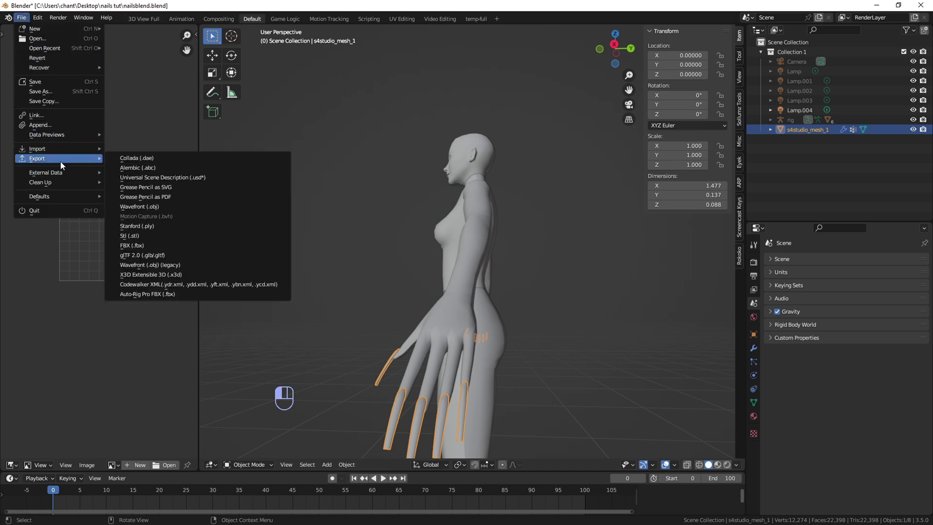
Export only the selected nails as nailsblend.obj in nails tut, then orbit to a near-front view.
{"action": "left_click", "coordinate": [149, 208]}
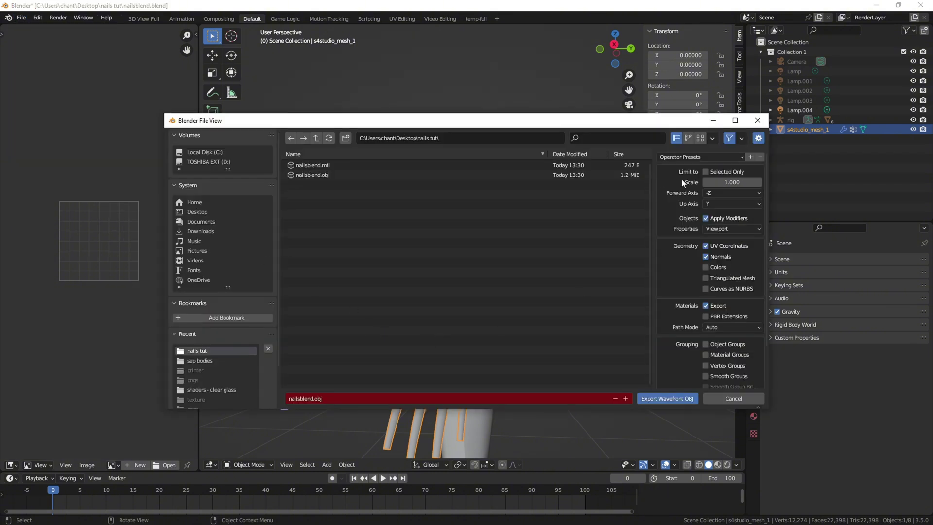
{"action": "left_click", "coordinate": [724, 172]}
{"action": "left_click", "coordinate": [736, 401]}
{"action": "middle_click_drag", "start_coordinate": [396, 290], "coordinate": [452, 233]}
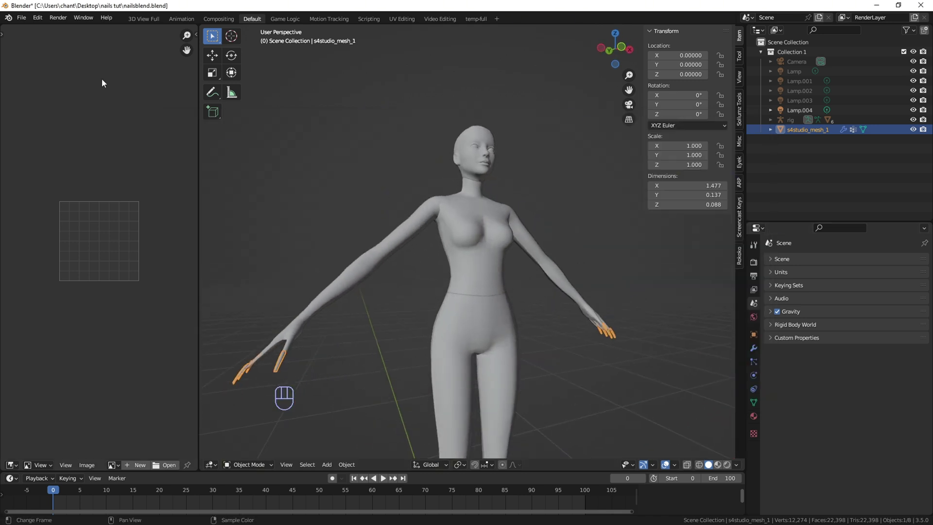
{"action": "left_click", "coordinate": [21, 17]}
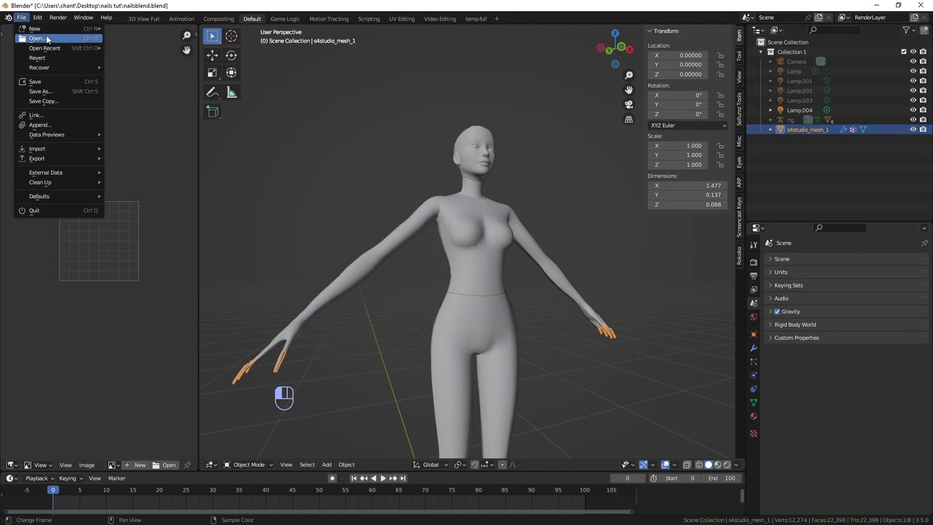
Start a new General scene without saving and delete its default camera, cube and light.
{"action": "mouse_move", "coordinate": [50, 33]}
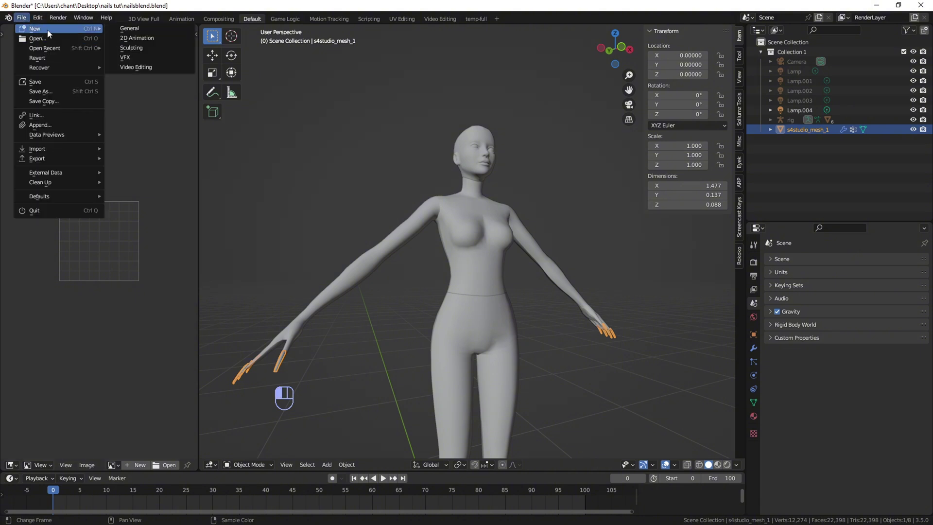
{"action": "left_click", "coordinate": [135, 29]}
{"action": "left_click", "coordinate": [491, 285]}
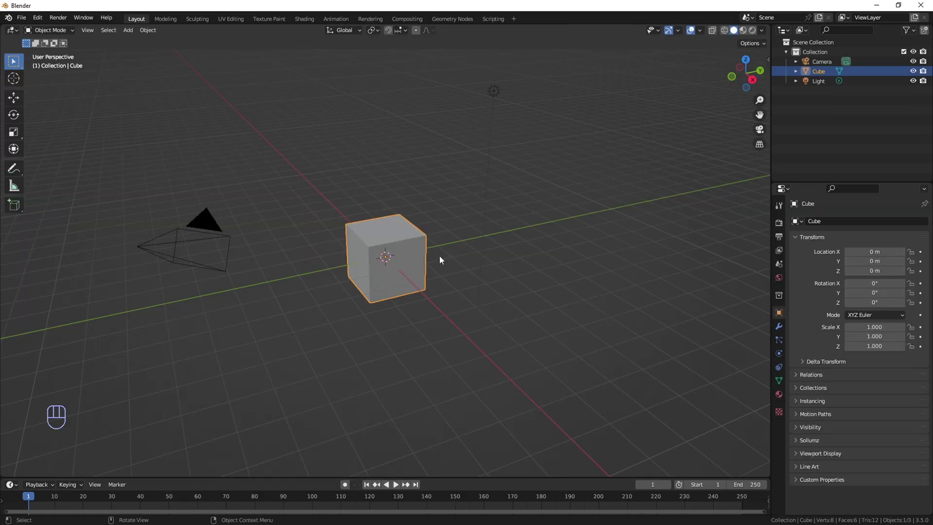
{"action": "middle_click_drag", "start_coordinate": [440, 260], "coordinate": [481, 293]}
{"action": "left_click_drag", "start_coordinate": [526, 320], "coordinate": [56, 85]}
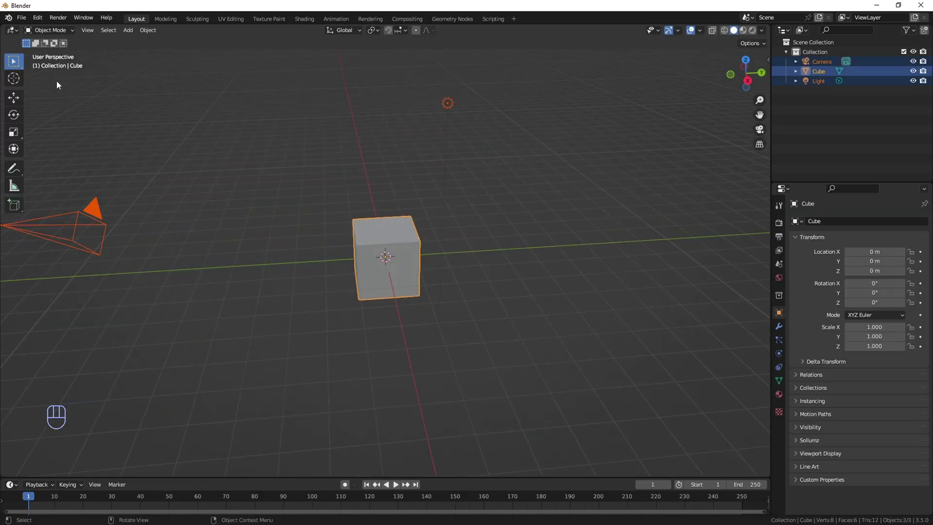
{"action": "key", "text": "Delete"}
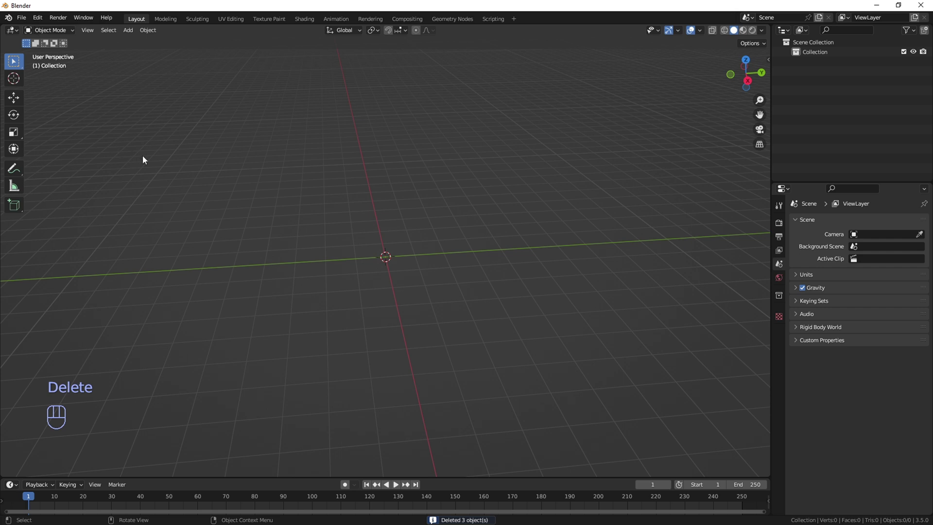
{"action": "middle_click_drag", "start_coordinate": [143, 160], "coordinate": [152, 143]}
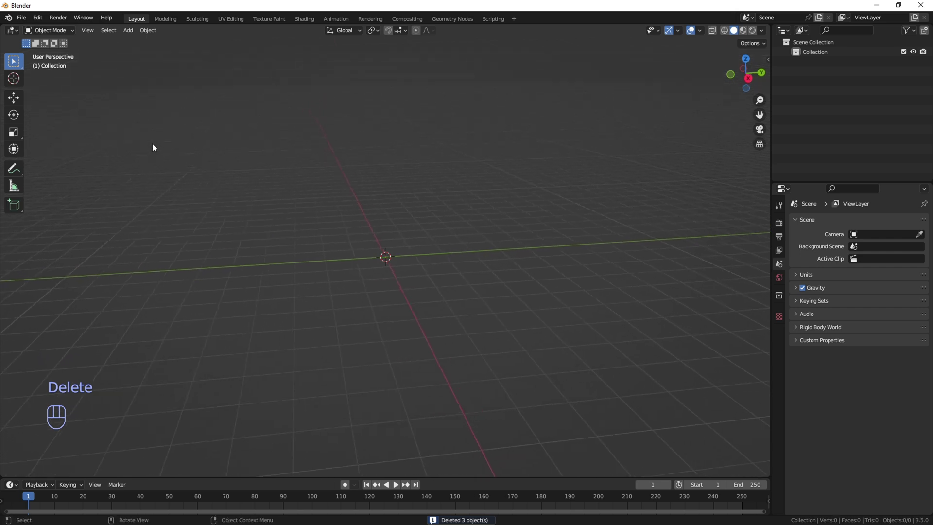
Import nailsblend.obj from the nails tut folder as a Wavefront OBJ.
{"action": "left_click", "coordinate": [20, 19]}
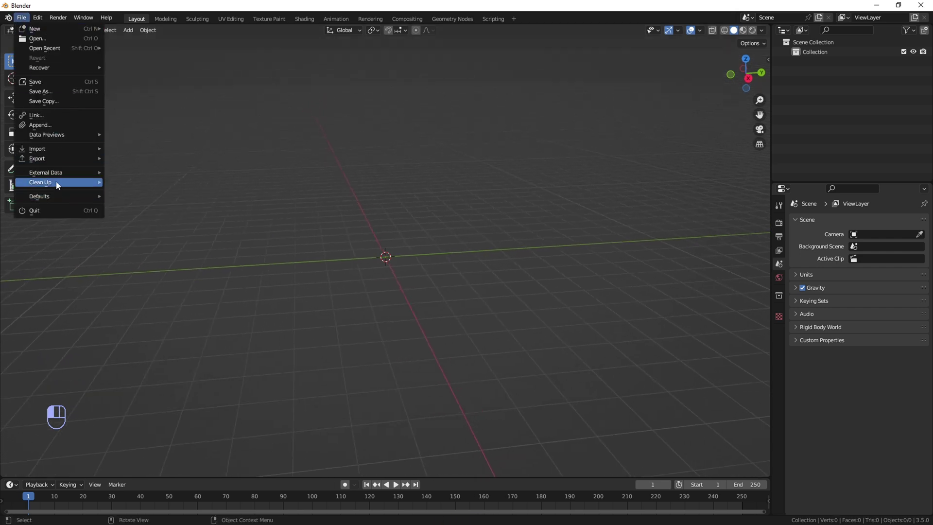
{"action": "mouse_move", "coordinate": [57, 150]}
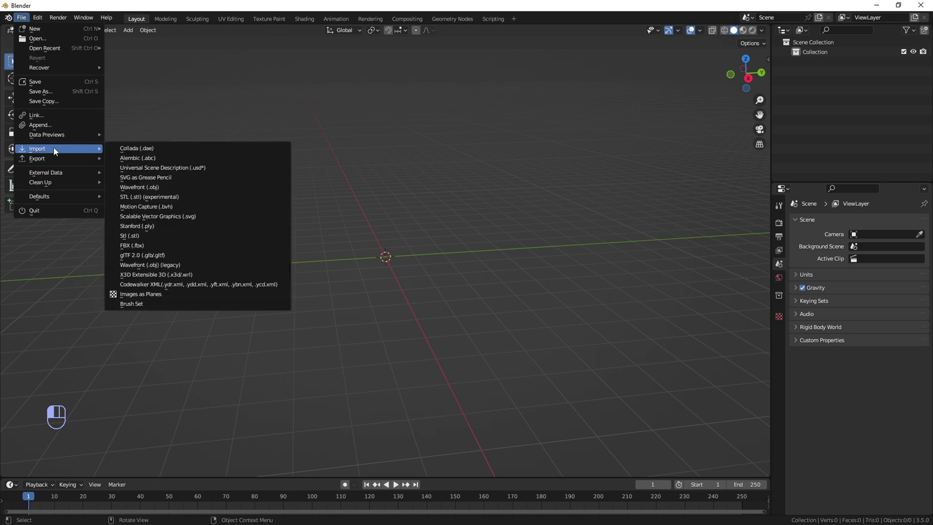
{"action": "left_click", "coordinate": [160, 187]}
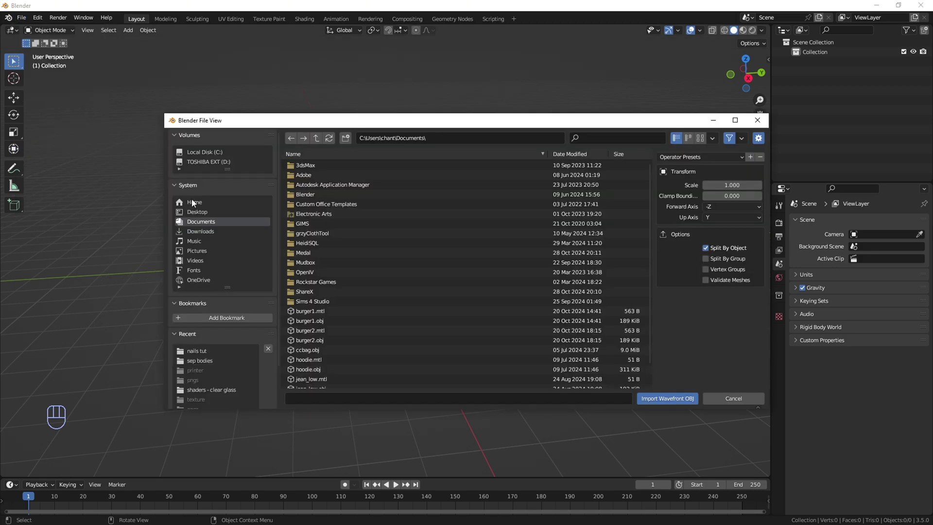
{"action": "left_click", "coordinate": [197, 350]}
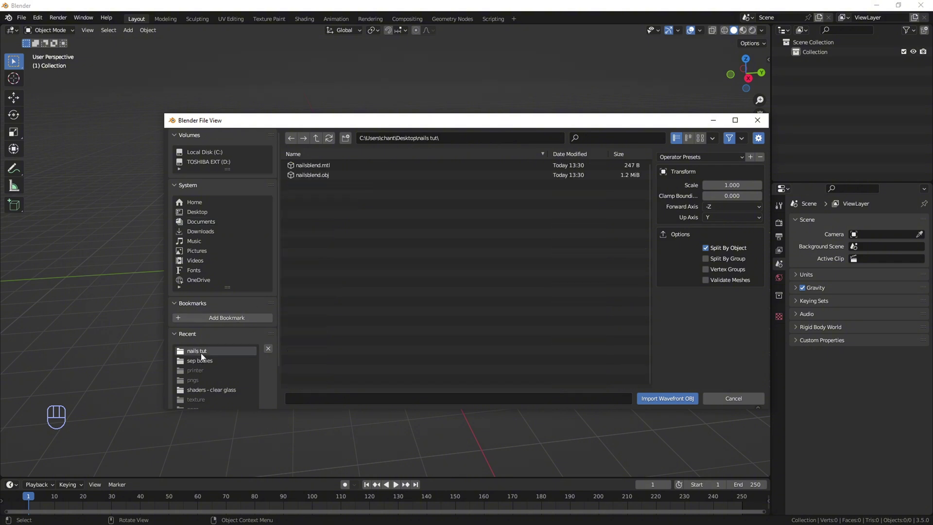
{"action": "left_click", "coordinate": [332, 176]}
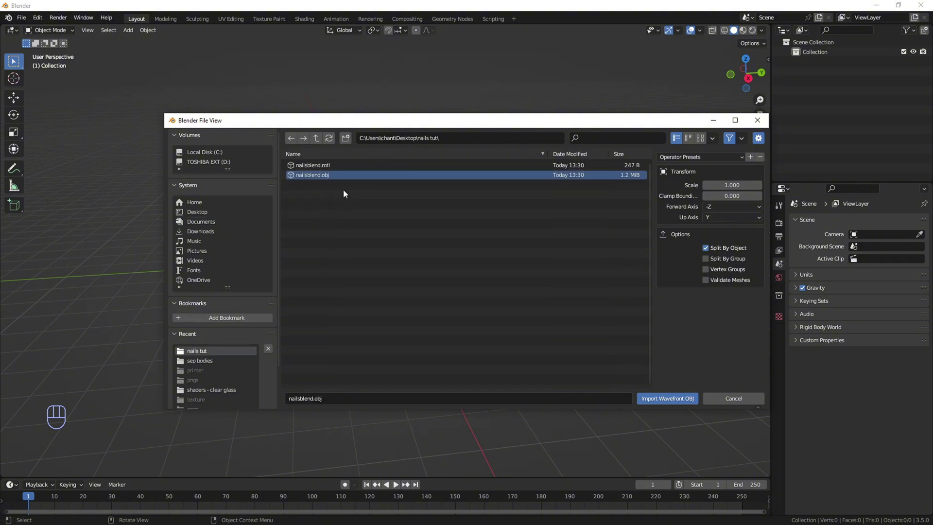
{"action": "left_click", "coordinate": [657, 399]}
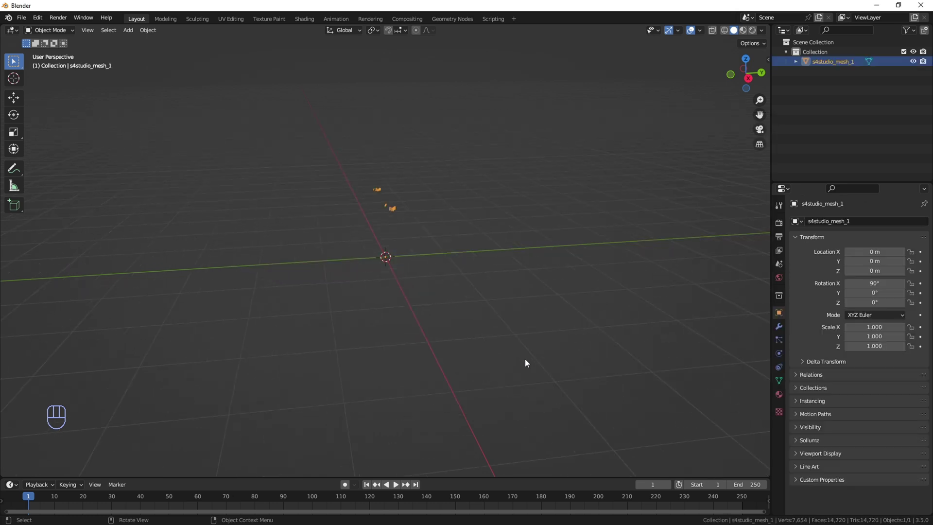
{"action": "scroll", "coordinate": [440, 264], "scroll_direction": "up", "scroll_amount": 8}
{"action": "middle_click_drag", "start_coordinate": [429, 268], "coordinate": [412, 240]}
{"action": "scroll", "coordinate": [440, 235], "scroll_direction": "down", "scroll_amount": 4}
{"action": "scroll", "coordinate": [413, 252], "scroll_direction": "up", "scroll_amount": 5}
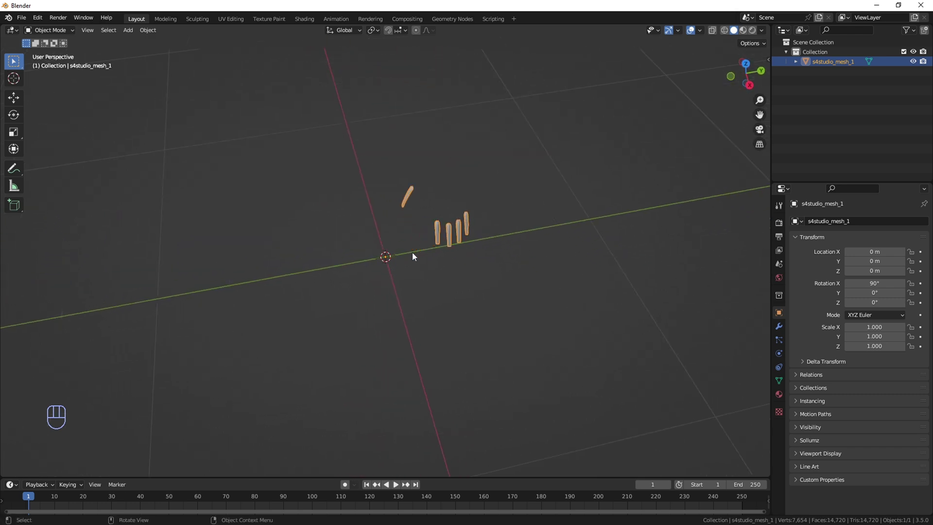
{"action": "middle_click_drag", "start_coordinate": [440, 271], "coordinate": [587, 252]}
{"action": "scroll", "coordinate": [498, 238], "scroll_direction": "down", "scroll_amount": 4}
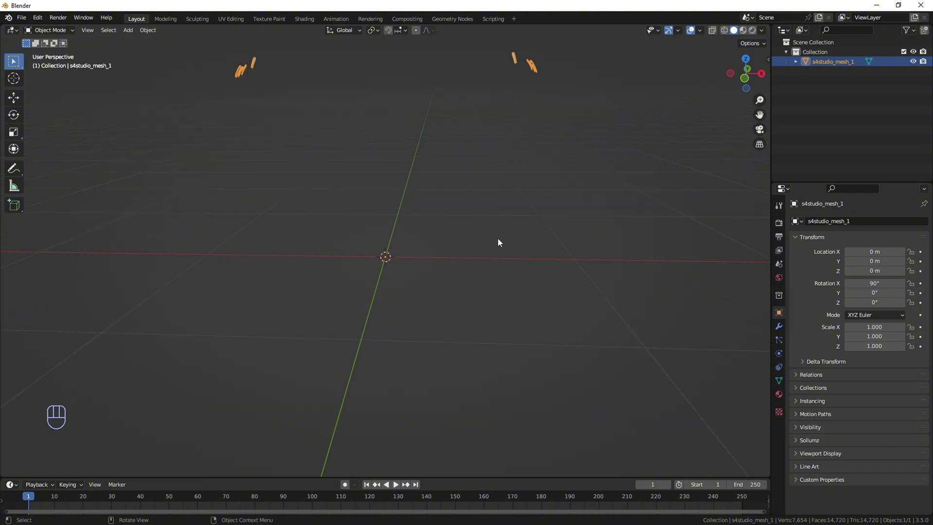
{"action": "middle_click_drag", "start_coordinate": [459, 223], "coordinate": [409, 155]}
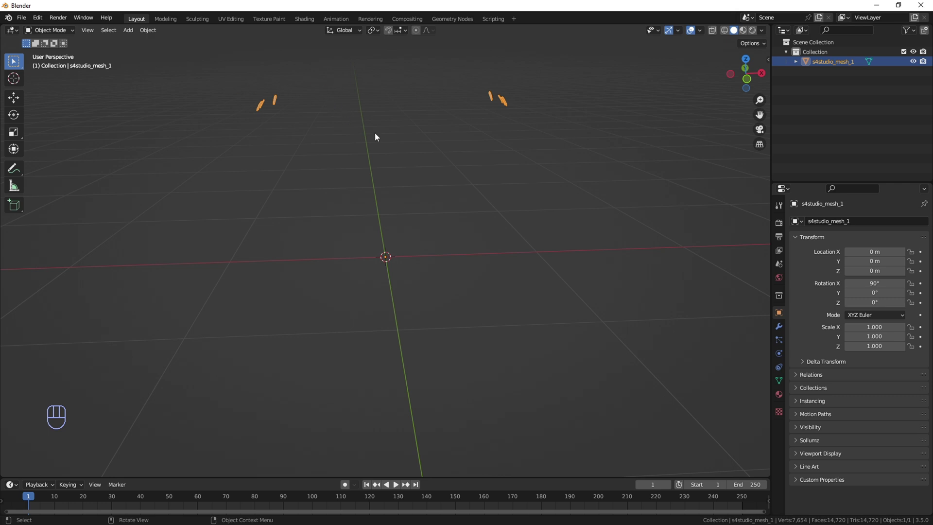
Import thickheelsbody.obj from the sep bodies folder as a Wavefront OBJ.
{"action": "left_click", "coordinate": [22, 17]}
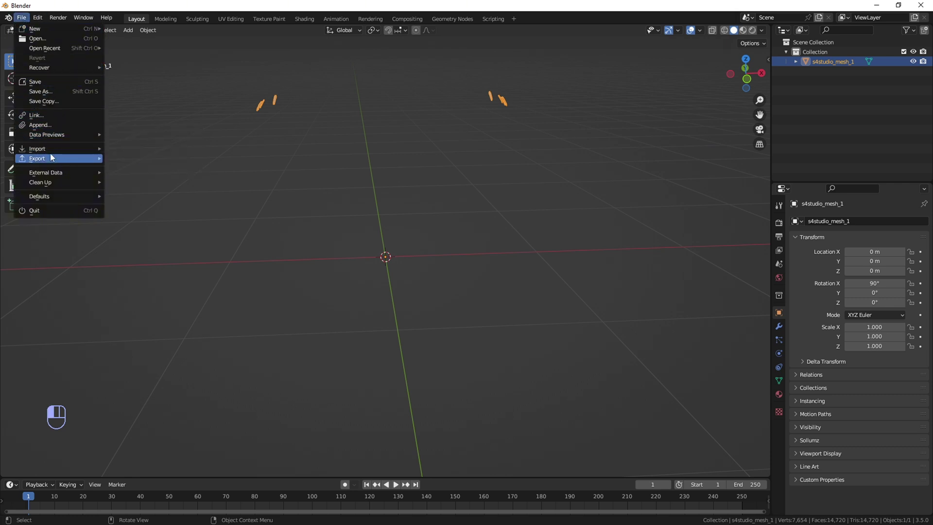
{"action": "mouse_move", "coordinate": [78, 149]}
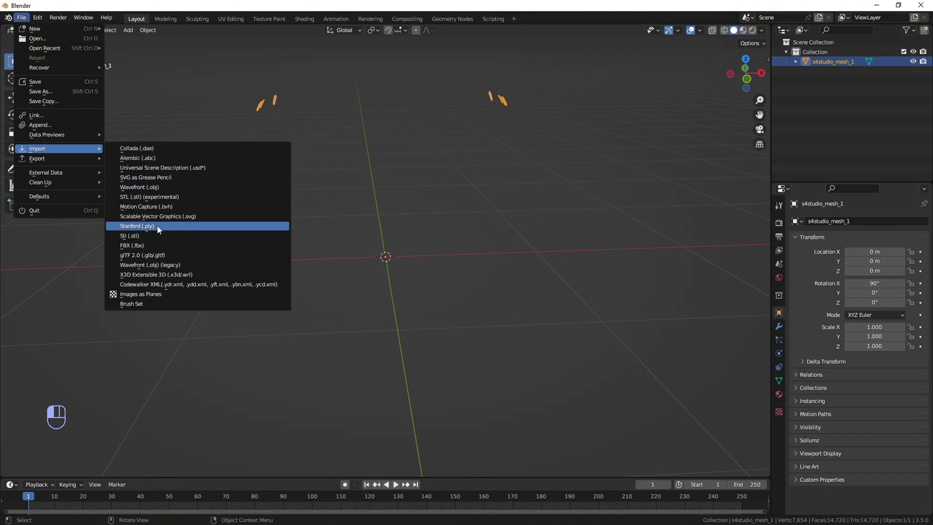
{"action": "left_click", "coordinate": [171, 189]}
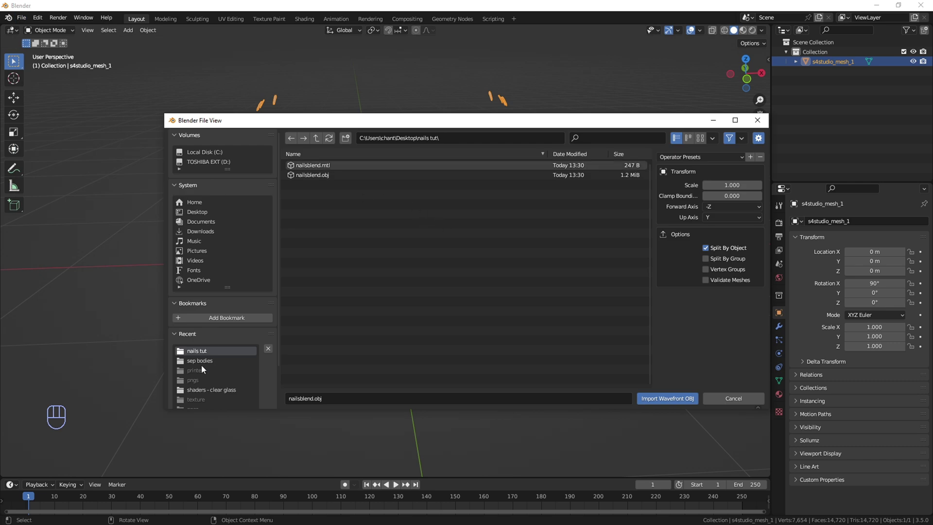
{"action": "left_click", "coordinate": [214, 360]}
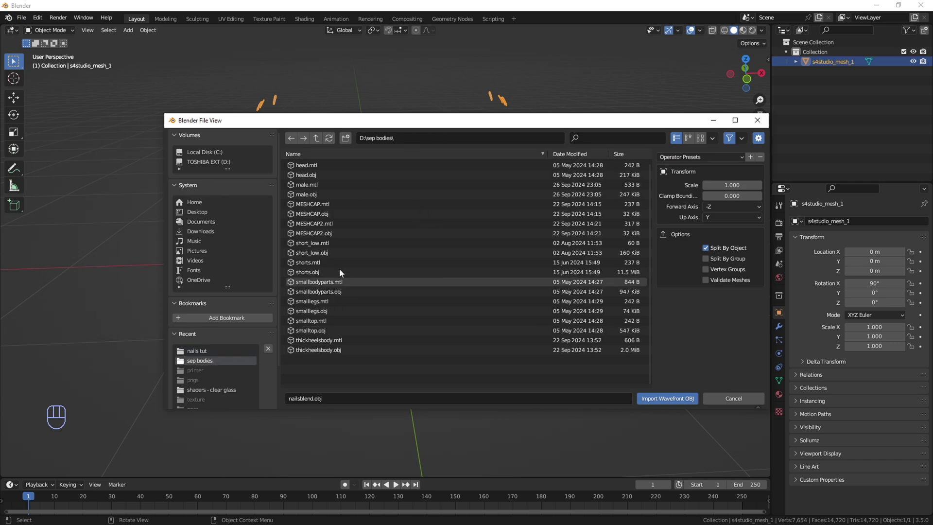
{"action": "left_click", "coordinate": [339, 350]}
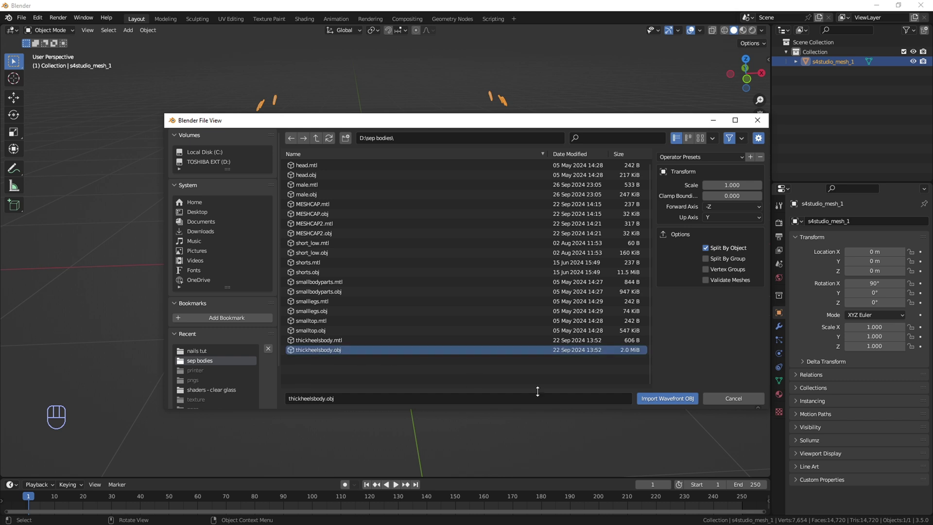
{"action": "left_click", "coordinate": [667, 398]}
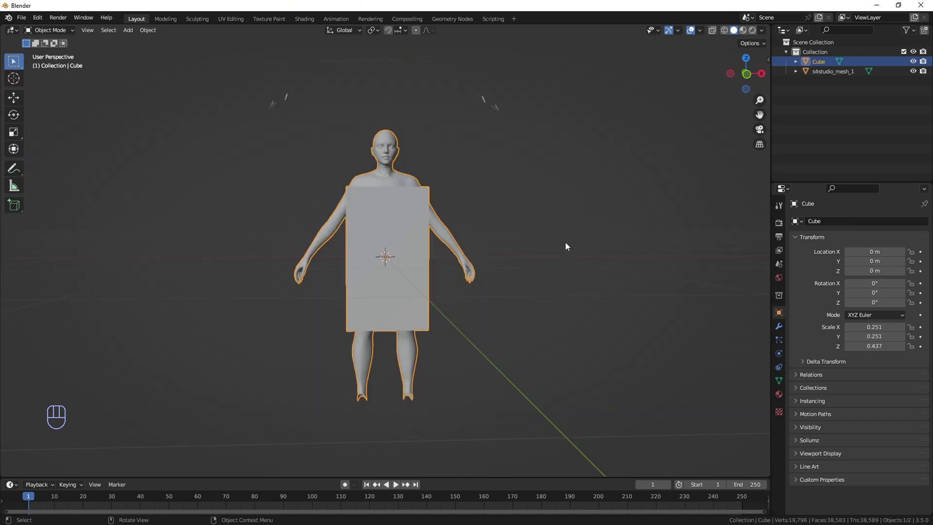
Move the Cube straight up along Z to a height of 1.0655 m.
{"action": "middle_click_drag", "start_coordinate": [494, 269], "coordinate": [493, 293]}
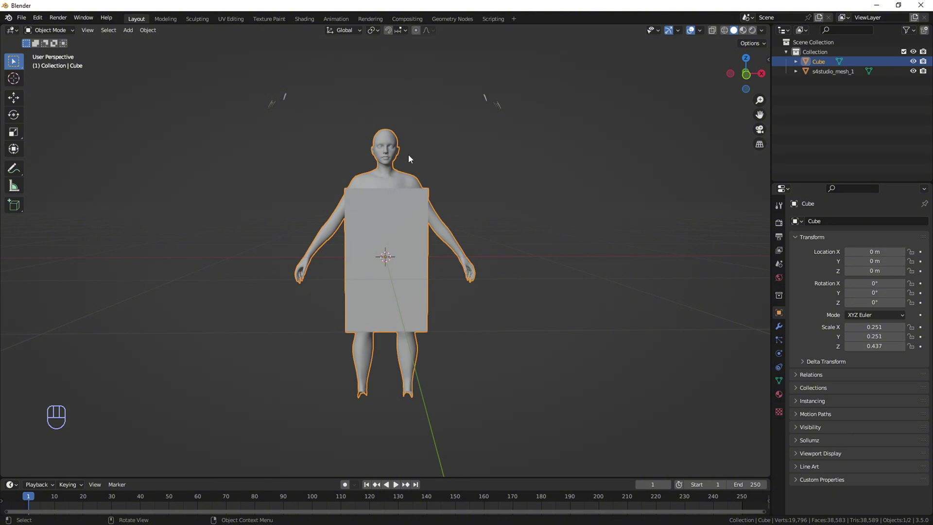
{"action": "mouse_move", "coordinate": [469, 168]}
{"action": "middle_mouse_down"}
{"action": "mouse_move", "coordinate": [382, 165]}
{"action": "mouse_move", "coordinate": [468, 167]}
{"action": "middle_mouse_up"}
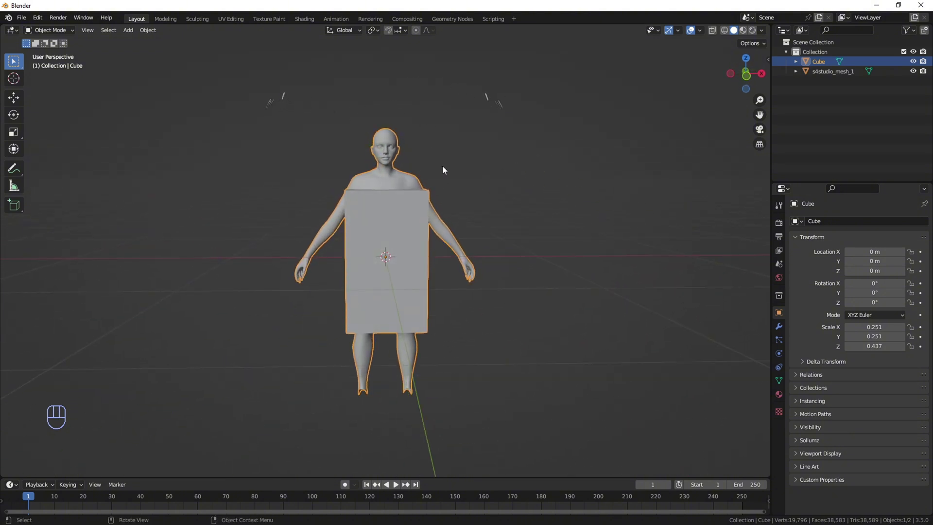
{"action": "key", "text": "g"}
{"action": "key", "text": "z"}
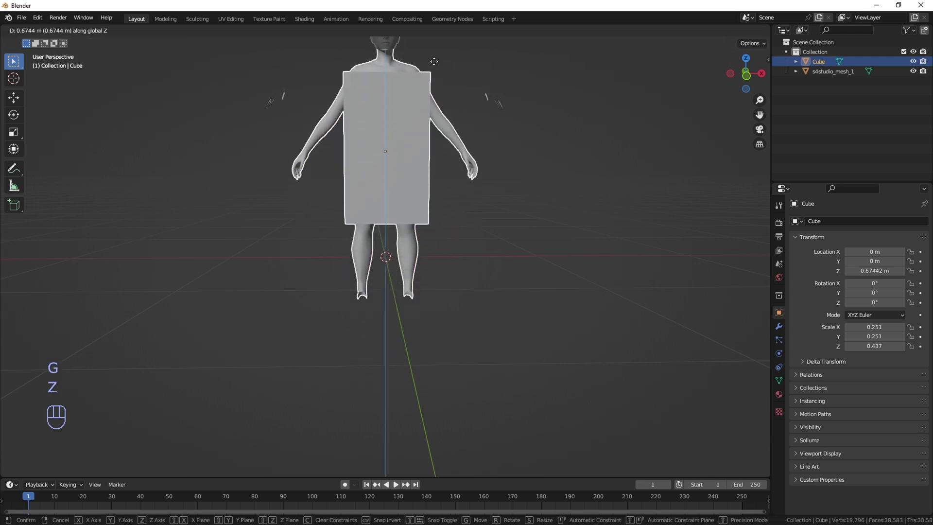
{"action": "left_click", "coordinate": [425, 434]}
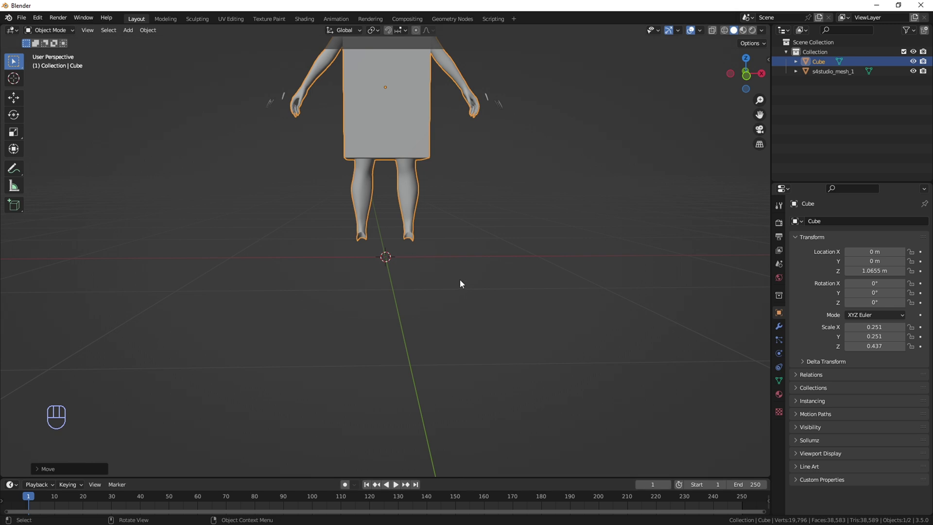
Inspect the figure from front and side views to check the Cube sits over the torso.
{"action": "middle_click_drag", "start_coordinate": [460, 281], "coordinate": [491, 247]}
{"action": "key", "text": "KP_1"}
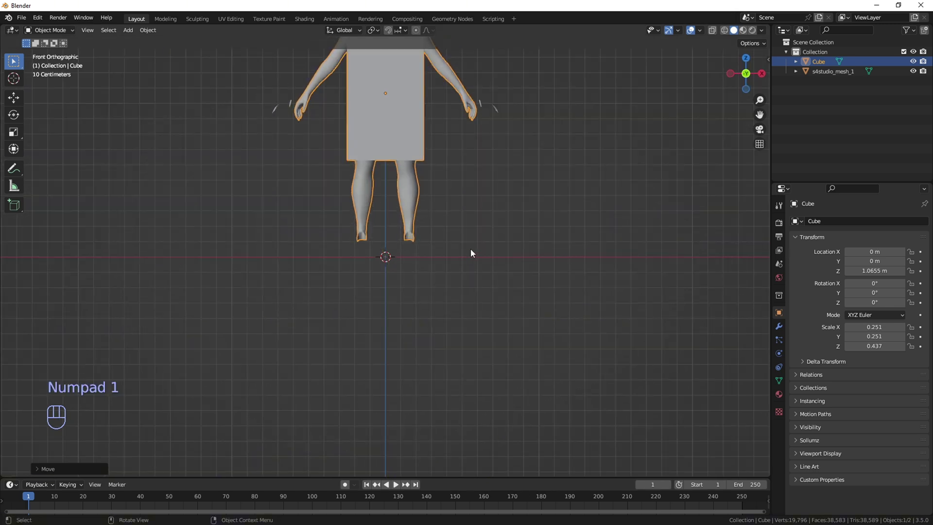
{"action": "middle_click_drag", "start_coordinate": [465, 198], "coordinate": [470, 338], "text": "shift"}
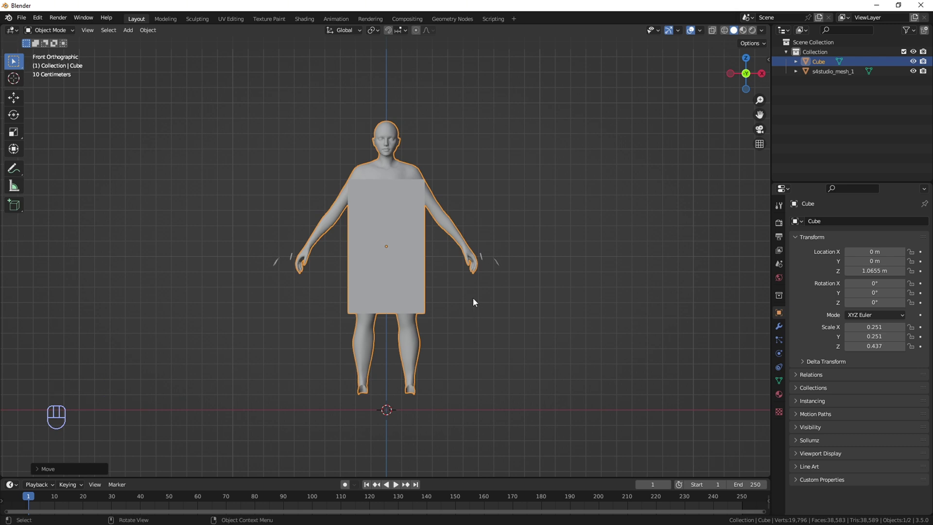
{"action": "scroll", "coordinate": [520, 296], "scroll_direction": "up", "scroll_amount": 5}
{"action": "scroll", "coordinate": [542, 298], "scroll_direction": "up", "scroll_amount": 1}
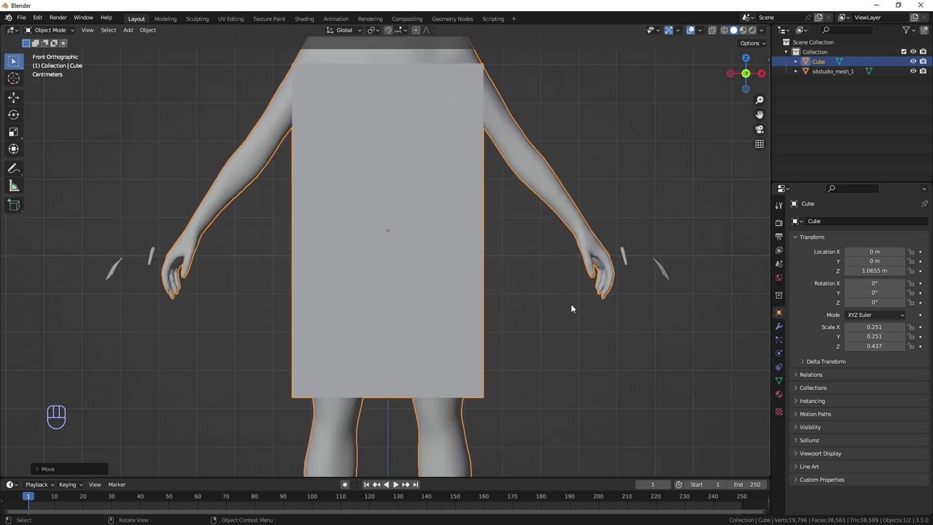
{"action": "middle_click_drag", "start_coordinate": [572, 307], "coordinate": [593, 323]}
{"action": "scroll", "coordinate": [587, 324], "scroll_direction": "down", "scroll_amount": 2}
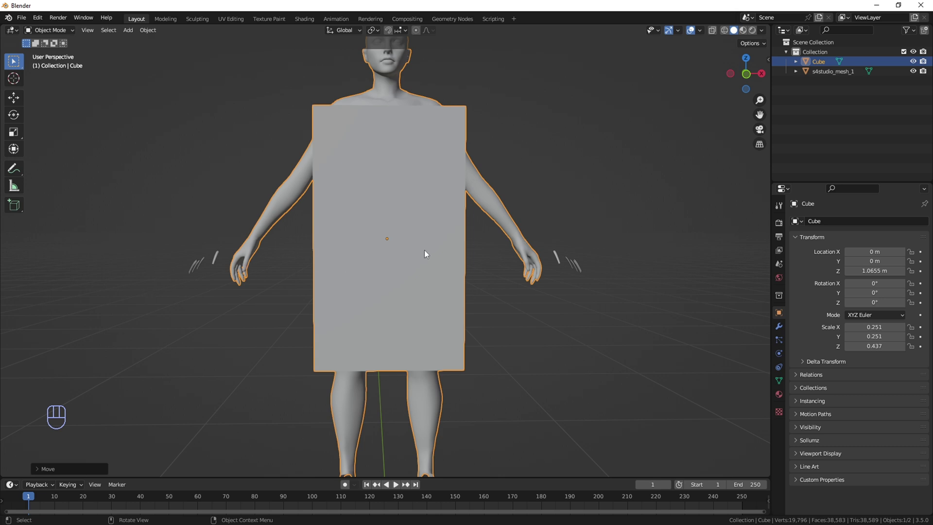
{"action": "middle_click_drag", "start_coordinate": [229, 279], "coordinate": [292, 282]}
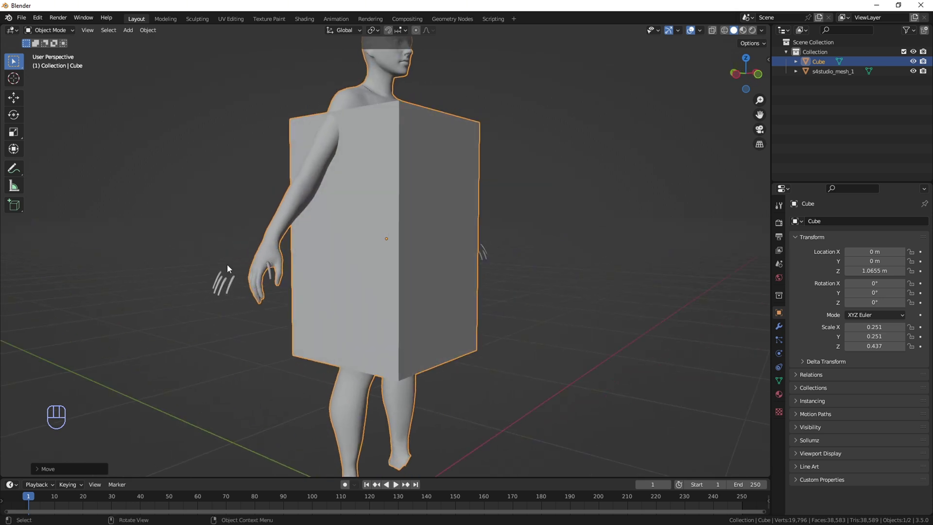
{"action": "middle_click_drag", "start_coordinate": [227, 267], "coordinate": [461, 262]}
Select the s4studio_mesh_1 nail mesh, enter Edit Mode, and switch viewport shading to Wireframe.
{"action": "left_click", "coordinate": [195, 262]}
{"action": "mouse_move", "coordinate": [194, 277]}
{"action": "middle_mouse_down"}
{"action": "mouse_move", "coordinate": [191, 289]}
{"action": "mouse_move", "coordinate": [200, 288]}
{"action": "middle_mouse_up"}
{"action": "left_click", "coordinate": [51, 30]}
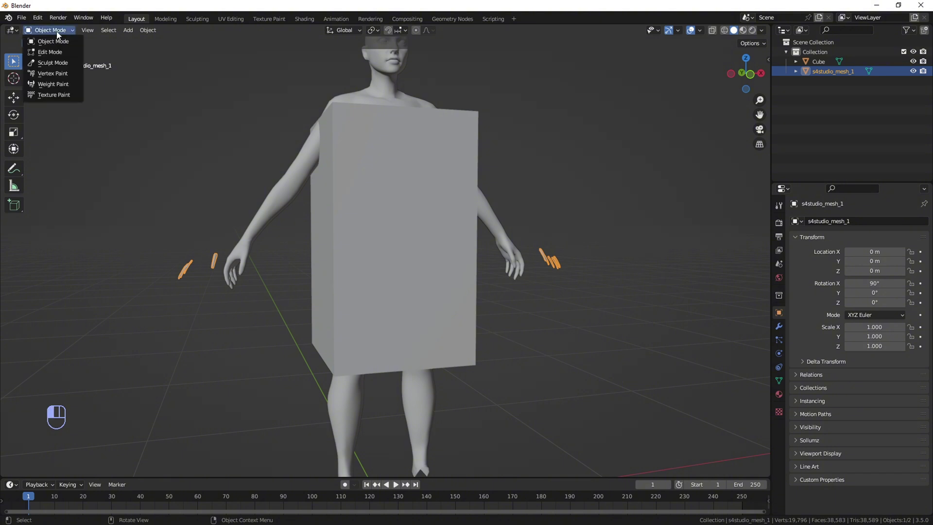
{"action": "left_click", "coordinate": [51, 51]}
{"action": "mouse_move", "coordinate": [182, 263]}
{"action": "middle_mouse_down"}
{"action": "mouse_move", "coordinate": [233, 247]}
{"action": "mouse_move", "coordinate": [190, 260]}
{"action": "mouse_move", "coordinate": [200, 256]}
{"action": "middle_mouse_up"}
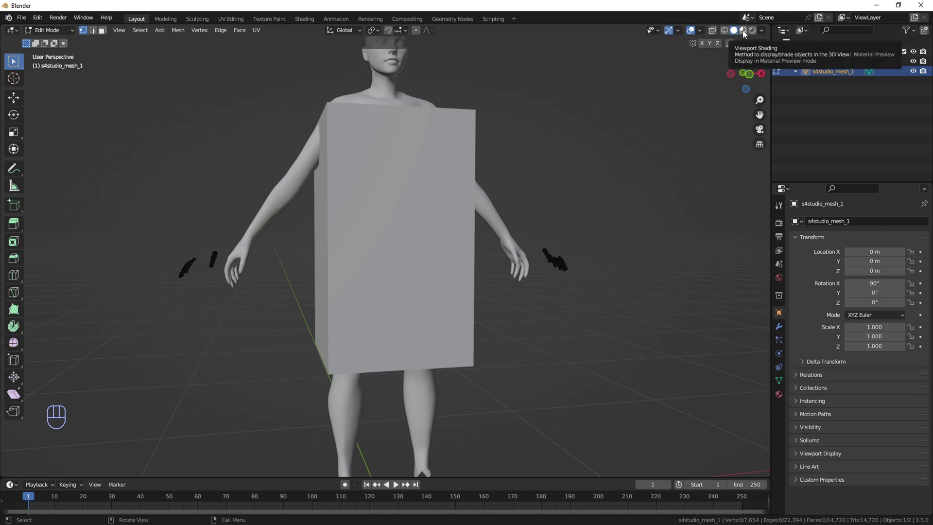
{"action": "left_click", "coordinate": [724, 31]}
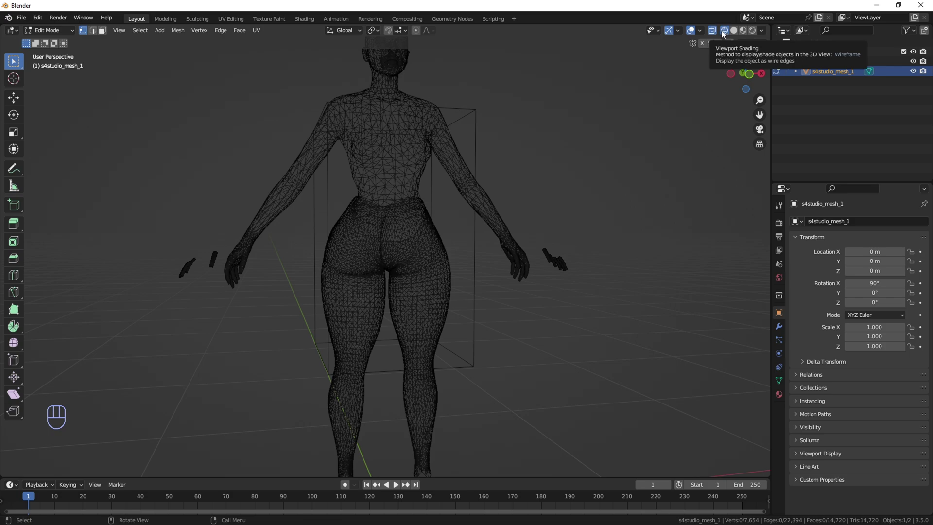
{"action": "mouse_move", "coordinate": [556, 138]}
{"action": "middle_mouse_down"}
{"action": "mouse_move", "coordinate": [675, 129]}
{"action": "mouse_move", "coordinate": [544, 137]}
{"action": "middle_mouse_up"}
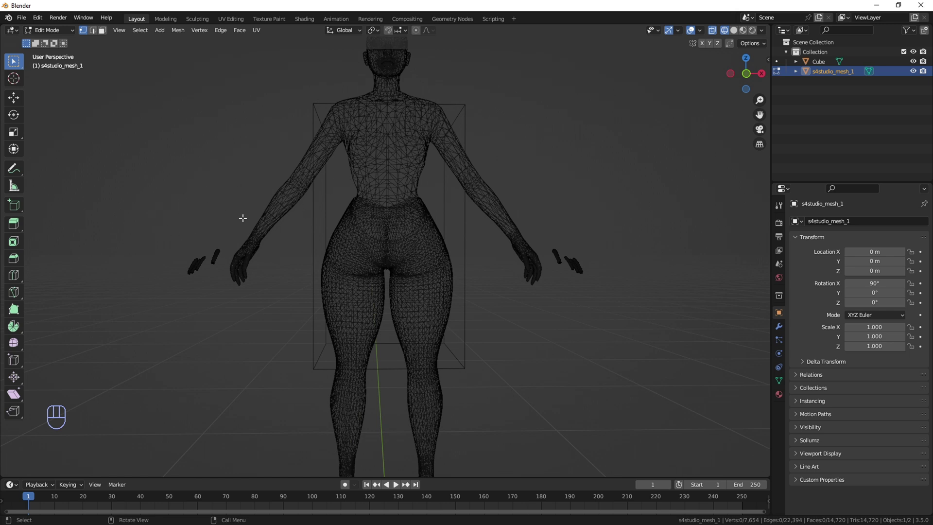
Box-select the stray nail pieces beside the left hand and delete them as vertices.
{"action": "left_click_drag", "start_coordinate": [112, 187], "coordinate": [238, 351]}
{"action": "middle_click_drag", "start_coordinate": [213, 261], "coordinate": [175, 292]}
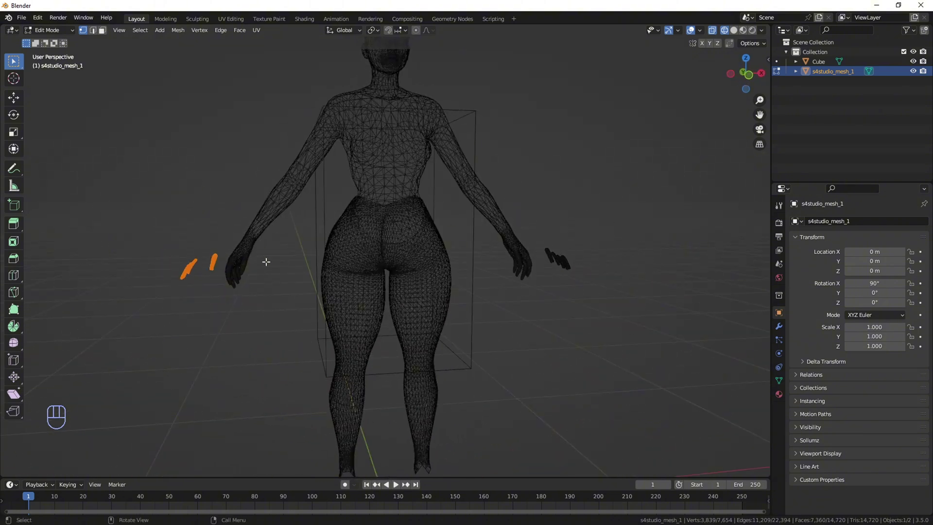
{"action": "mouse_move", "coordinate": [266, 262]}
{"action": "middle_mouse_down"}
{"action": "mouse_move", "coordinate": [293, 277]}
{"action": "mouse_move", "coordinate": [278, 273]}
{"action": "middle_mouse_up"}
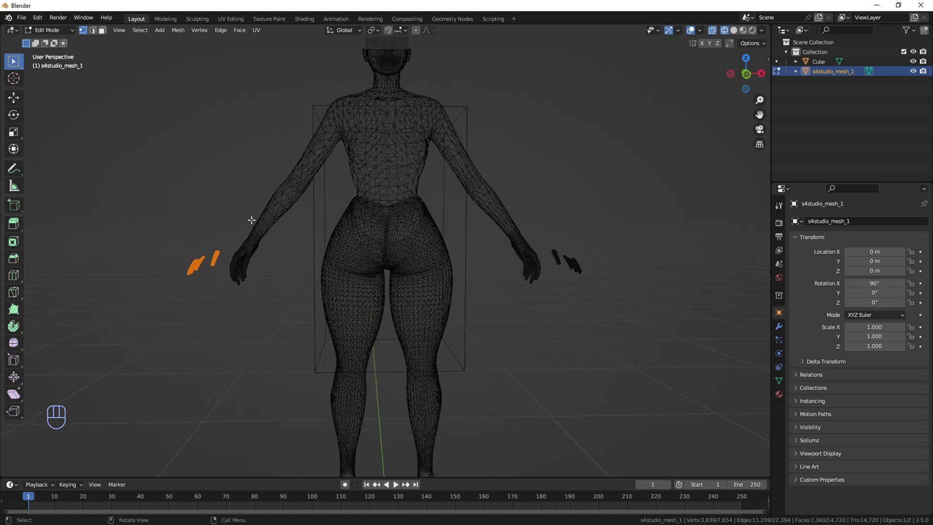
{"action": "left_click", "coordinate": [188, 275]}
{"action": "left_click_drag", "start_coordinate": [118, 205], "coordinate": [239, 353]}
{"action": "key", "text": "Delete"}
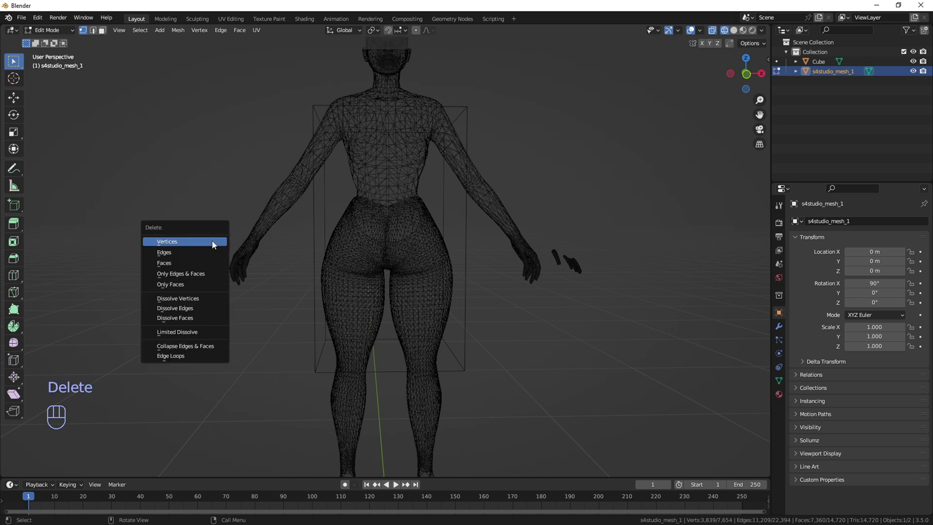
{"action": "left_click", "coordinate": [172, 242]}
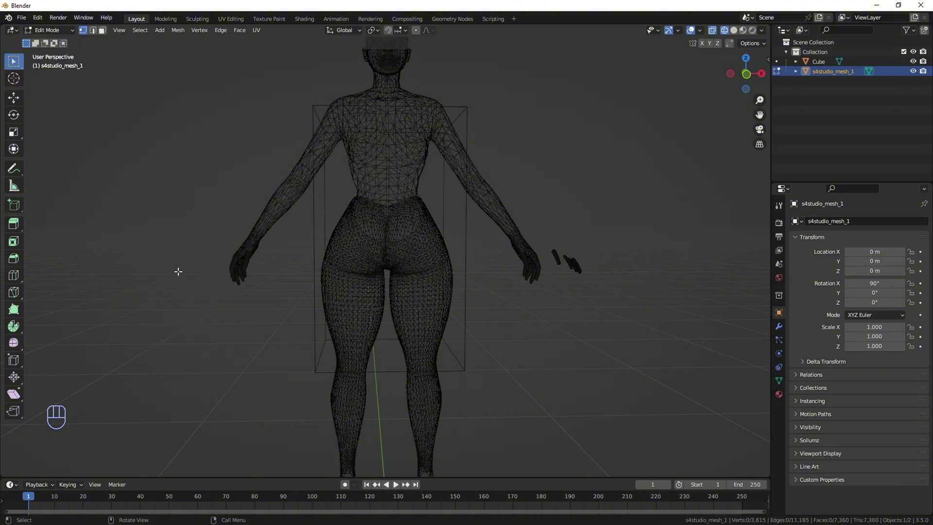